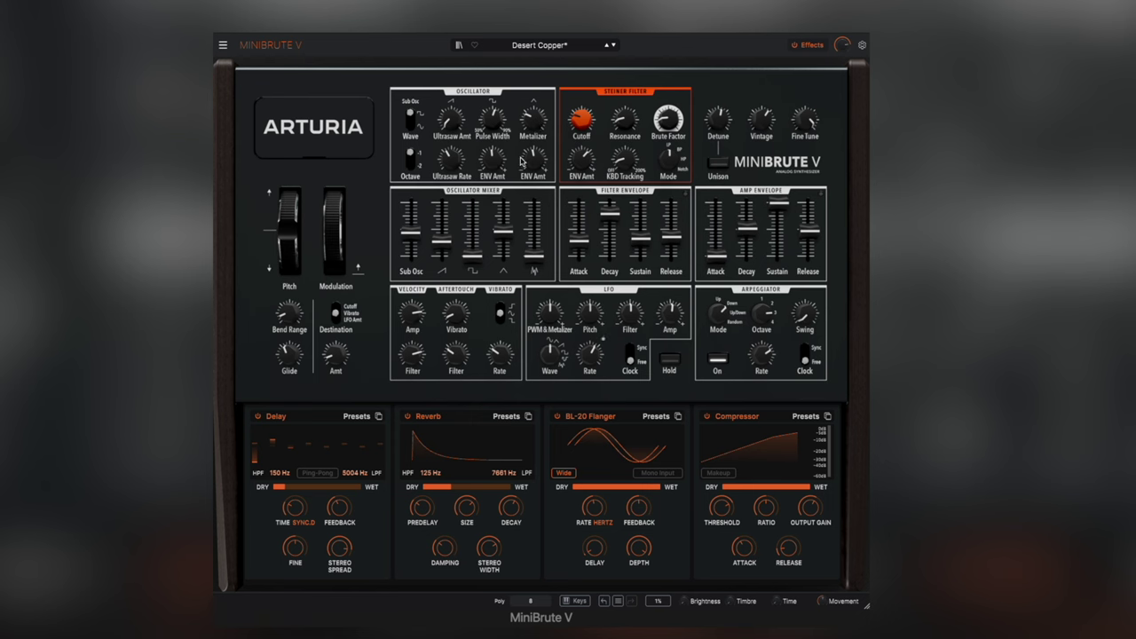
Raise the square, sub oscillator and noise levels in the oscillator mixer, and switch the sub oscillator to square wave at octave -2
{"action": "mouse_move", "coordinate": [454, 163]}
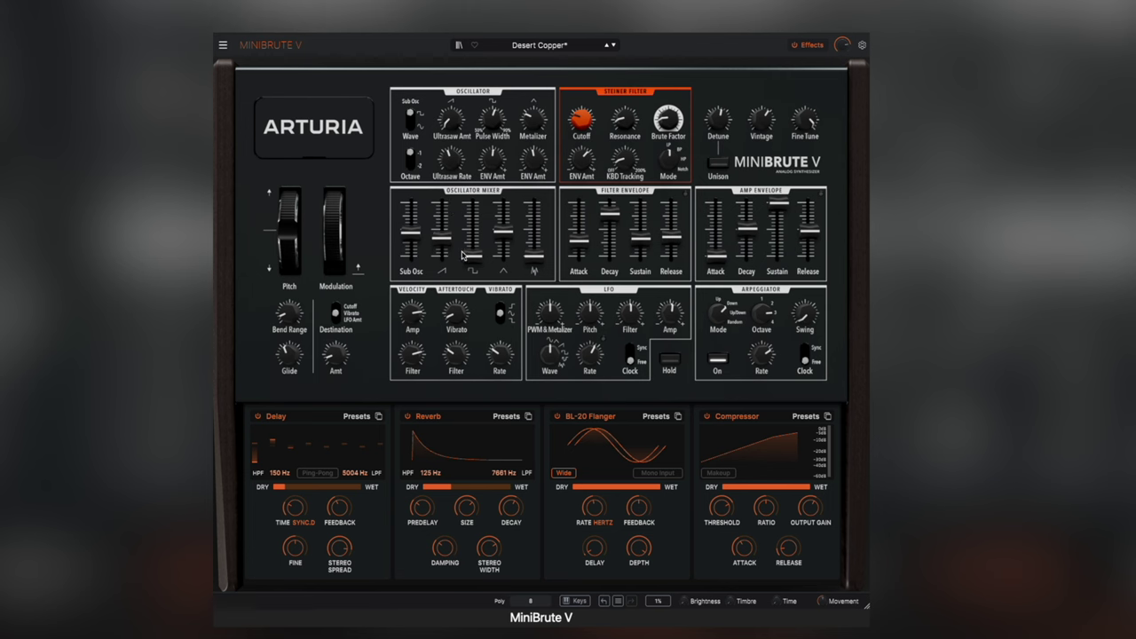
{"action": "left_click_drag", "start_coordinate": [471, 257], "coordinate": [477, 233]}
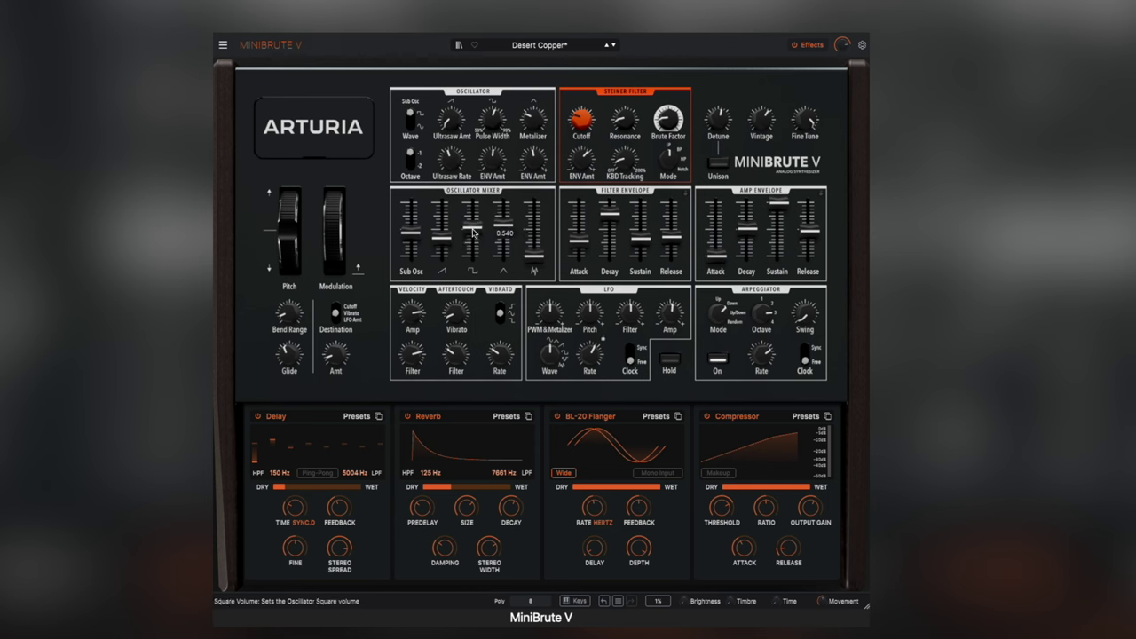
{"action": "left_click", "coordinate": [411, 116]}
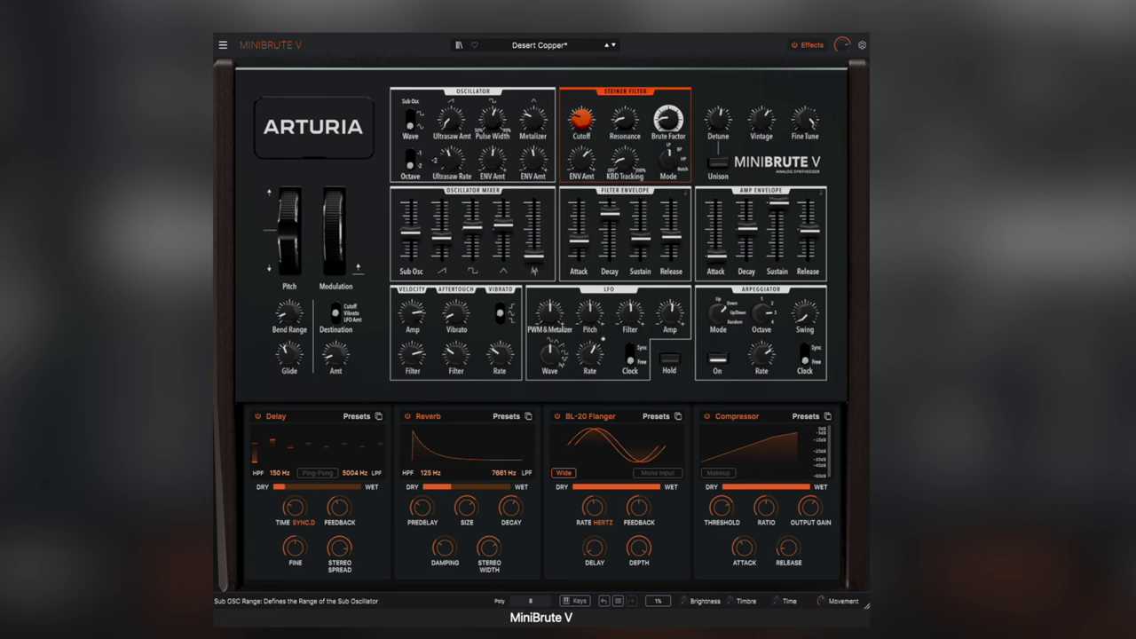
{"action": "left_click_drag", "start_coordinate": [410, 232], "coordinate": [409, 217]}
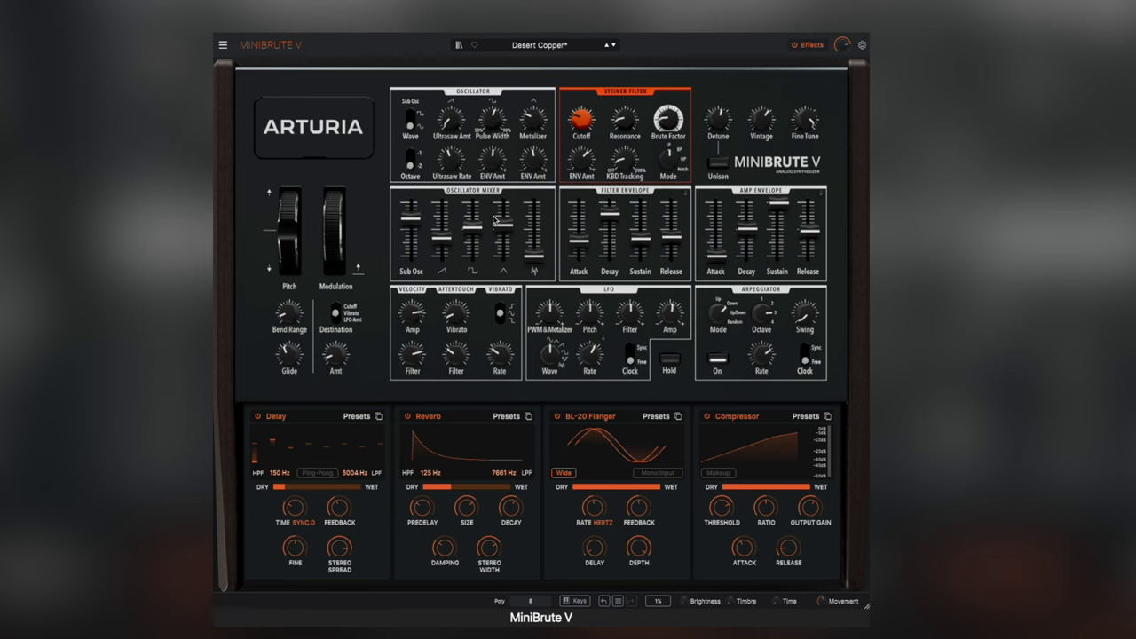
{"action": "left_click_drag", "start_coordinate": [535, 263], "coordinate": [535, 226]}
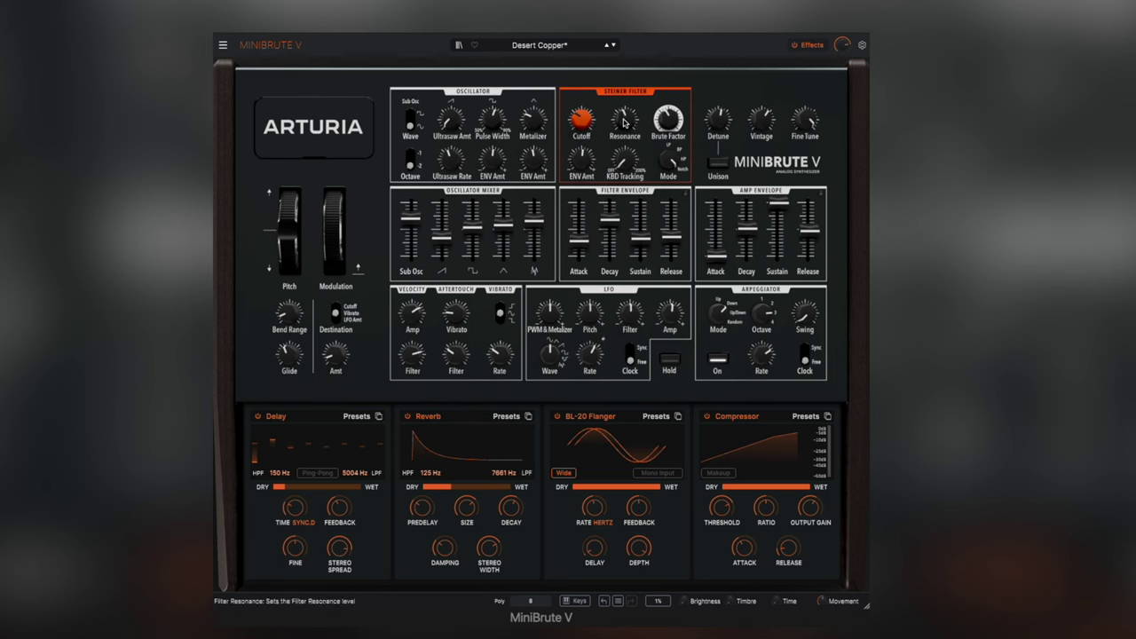
Adjust the Steiner filter's Brute Factor and keyboard tracking, with the filter mode set to Notch
{"action": "mouse_move", "coordinate": [669, 118]}
{"action": "left_mouse_down"}
{"action": "mouse_move", "coordinate": [669, 130]}
{"action": "mouse_move", "coordinate": [689, 105]}
{"action": "mouse_move", "coordinate": [671, 118]}
{"action": "left_mouse_up"}
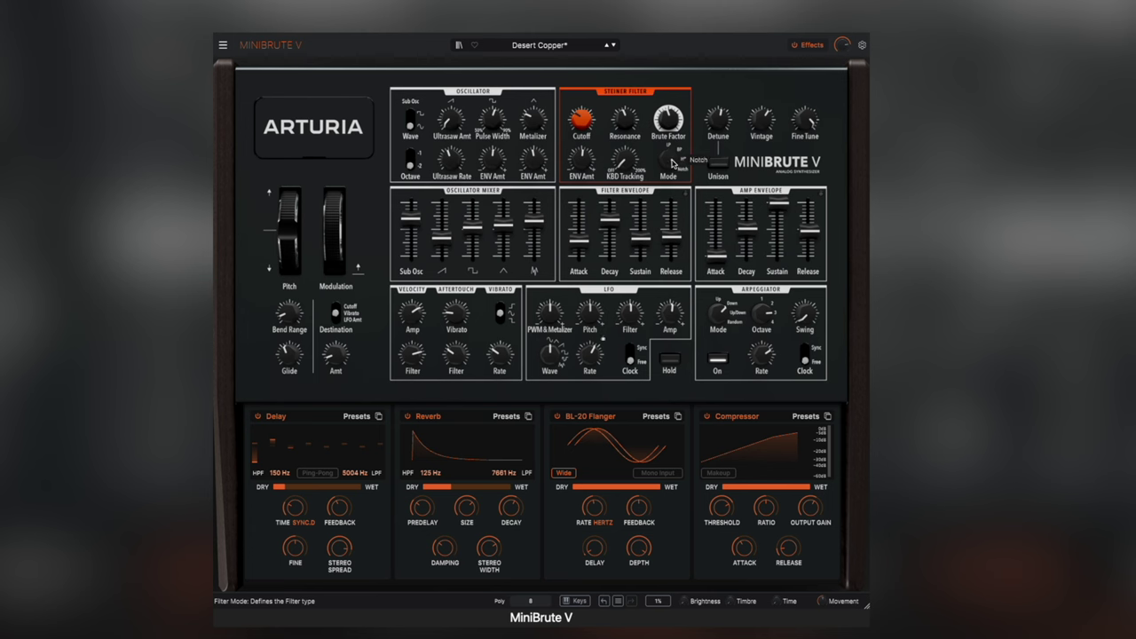
{"action": "left_click_drag", "start_coordinate": [630, 164], "coordinate": [582, 153]}
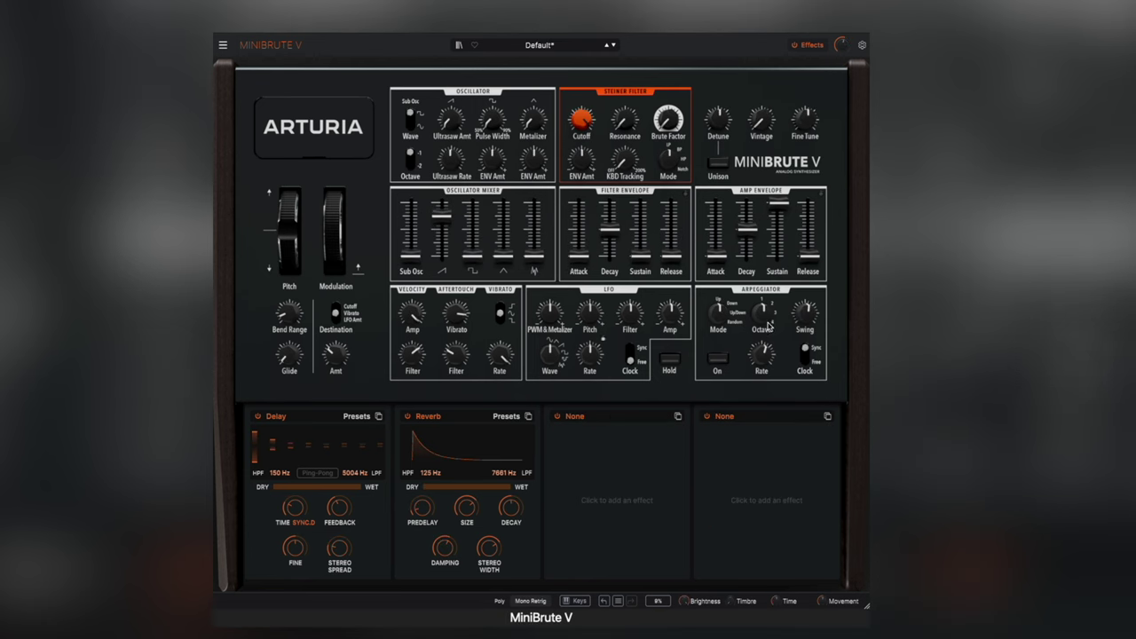
Turn on the arpeggiator and switch its rate clock to Free
{"action": "left_click", "coordinate": [726, 365]}
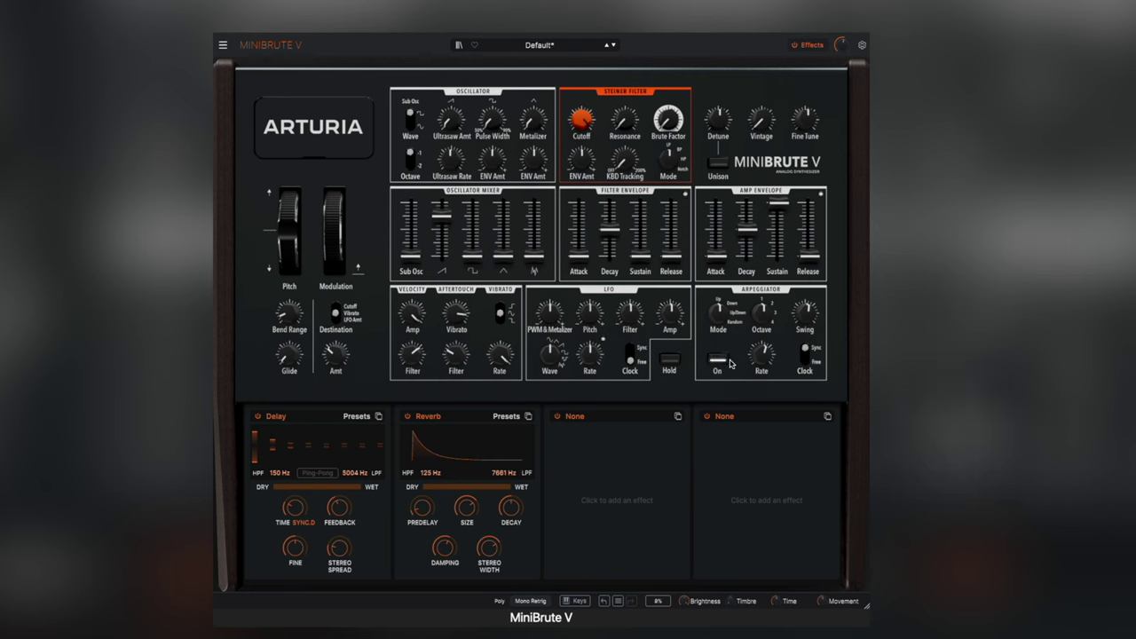
{"action": "left_click_drag", "start_coordinate": [762, 355], "coordinate": [762, 339]}
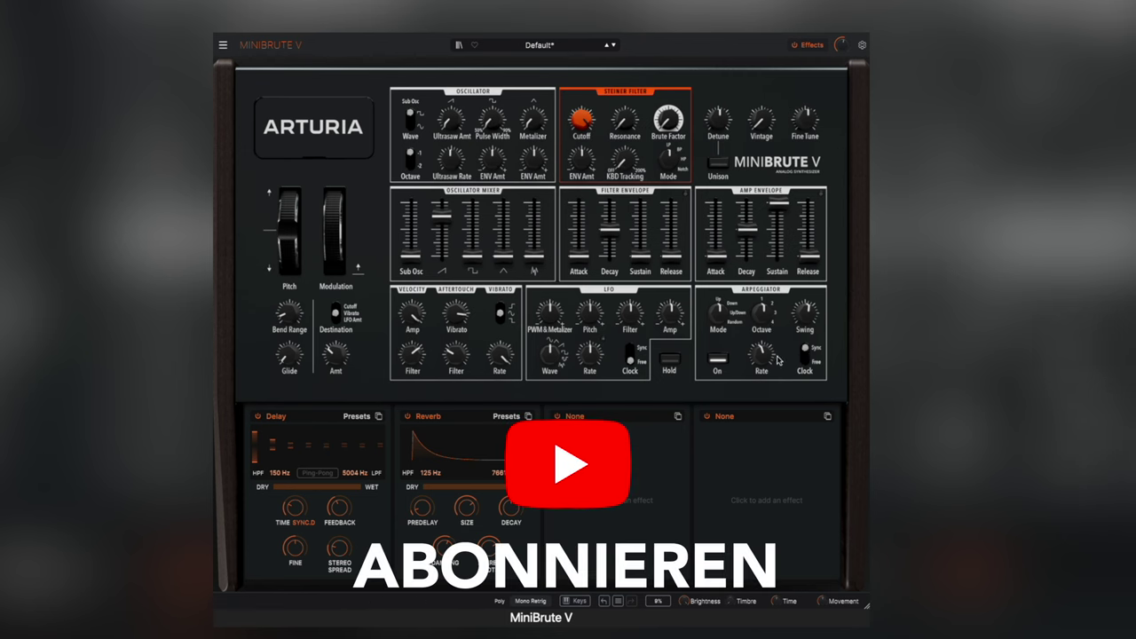
{"action": "left_click", "coordinate": [806, 355]}
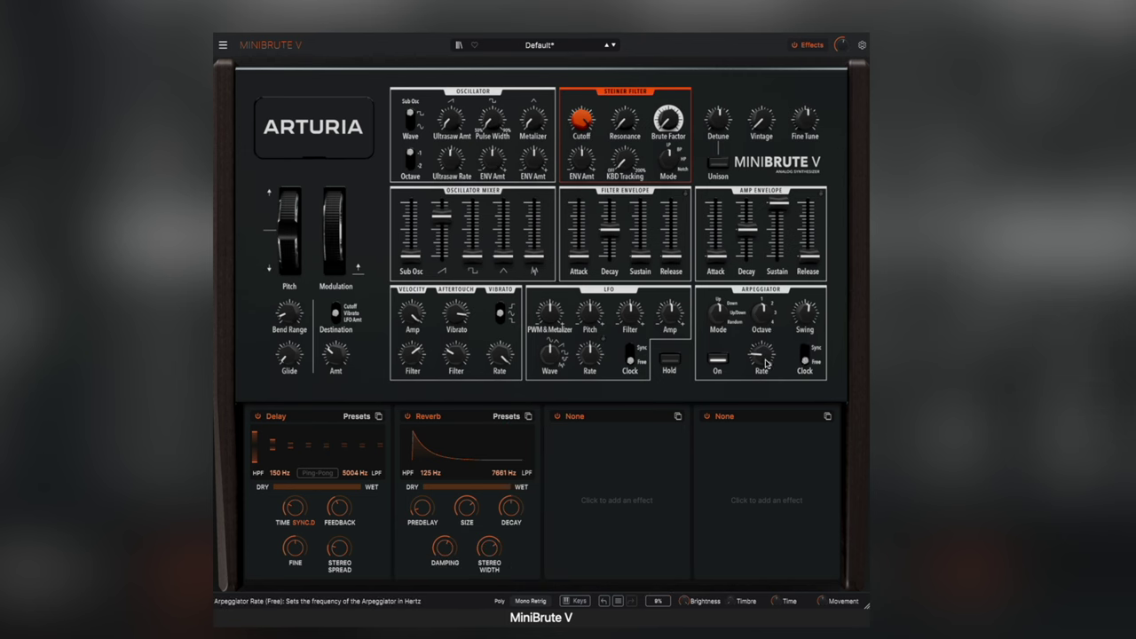
Raise the arpeggiator's rate and octave range, and set its mode to Down
{"action": "mouse_move", "coordinate": [764, 359]}
{"action": "left_click_drag", "start_coordinate": [762, 355], "coordinate": [763, 298]}
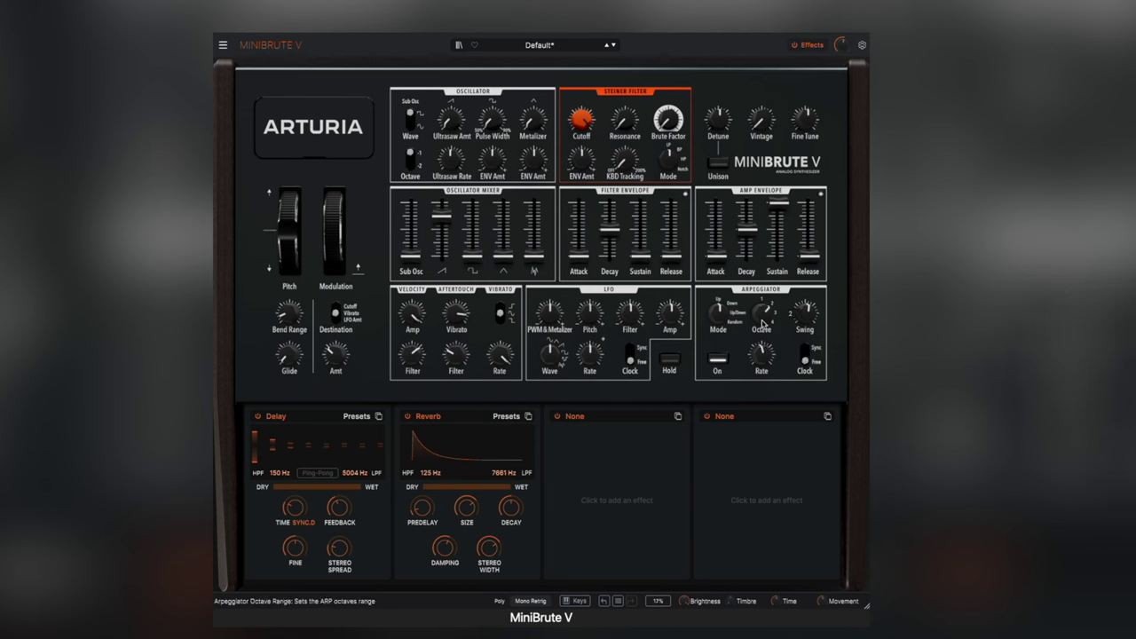
{"action": "mouse_move", "coordinate": [720, 315]}
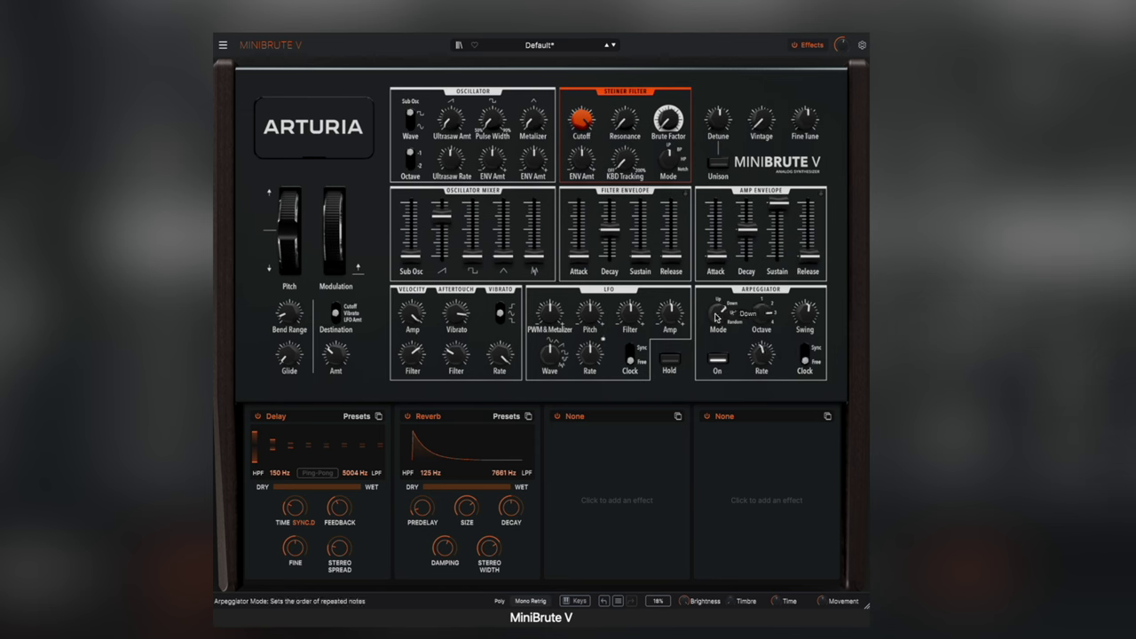
{"action": "scroll", "coordinate": [719, 316], "scroll_direction": "down", "scroll_amount": 1}
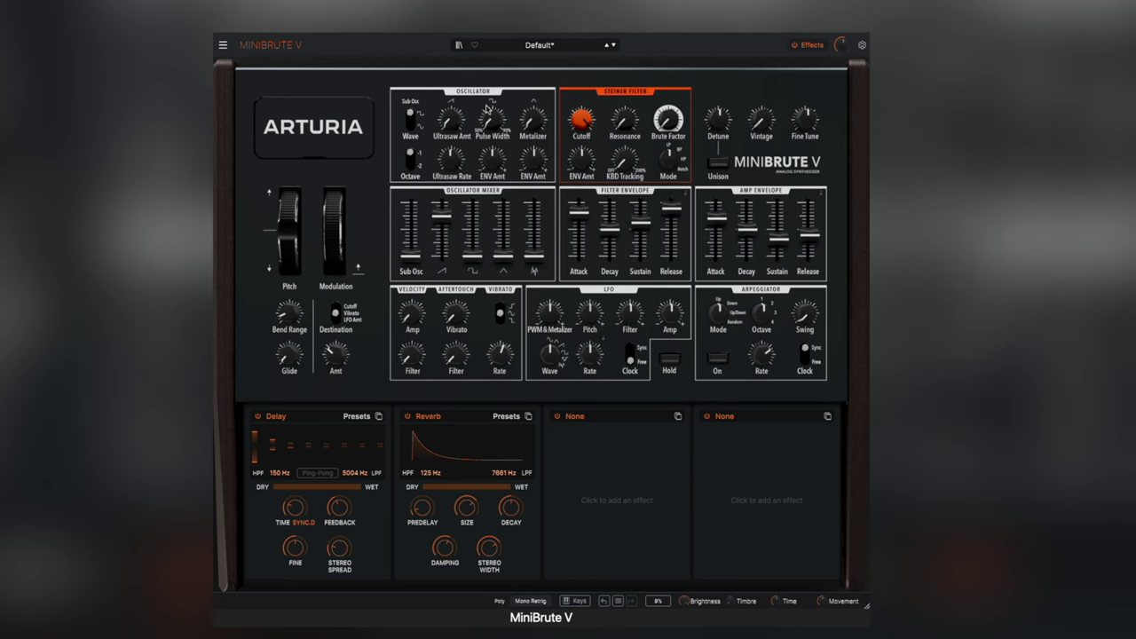
Adjust the amounts of LFO modulation applied to the pitch, filter and amp
{"action": "mouse_move", "coordinate": [563, 317]}
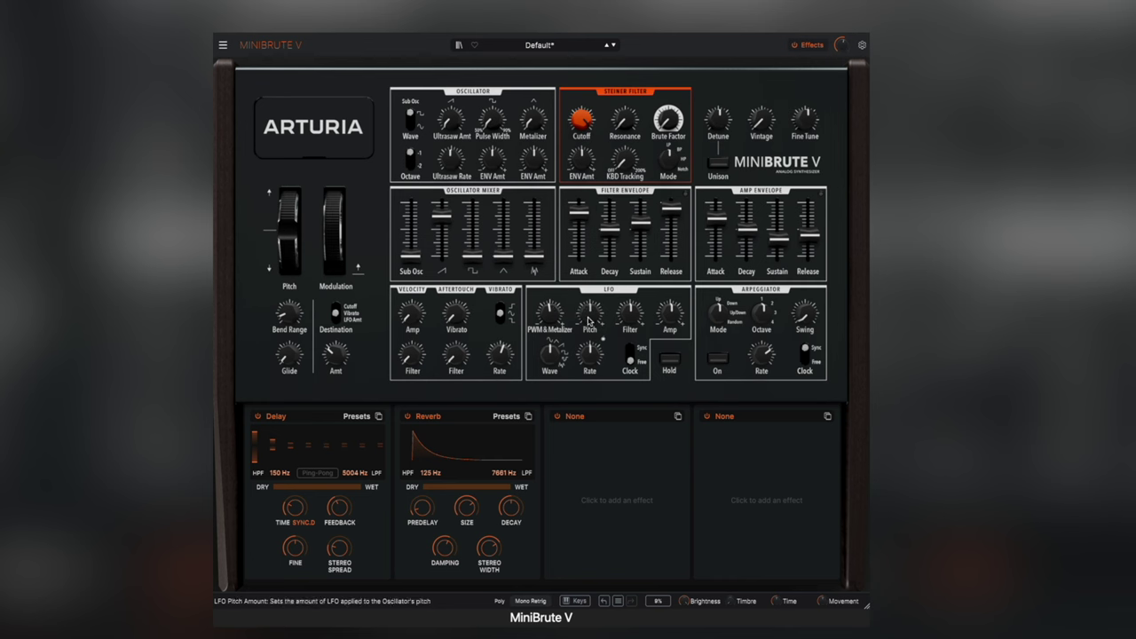
{"action": "left_click_drag", "start_coordinate": [587, 323], "coordinate": [587, 297]}
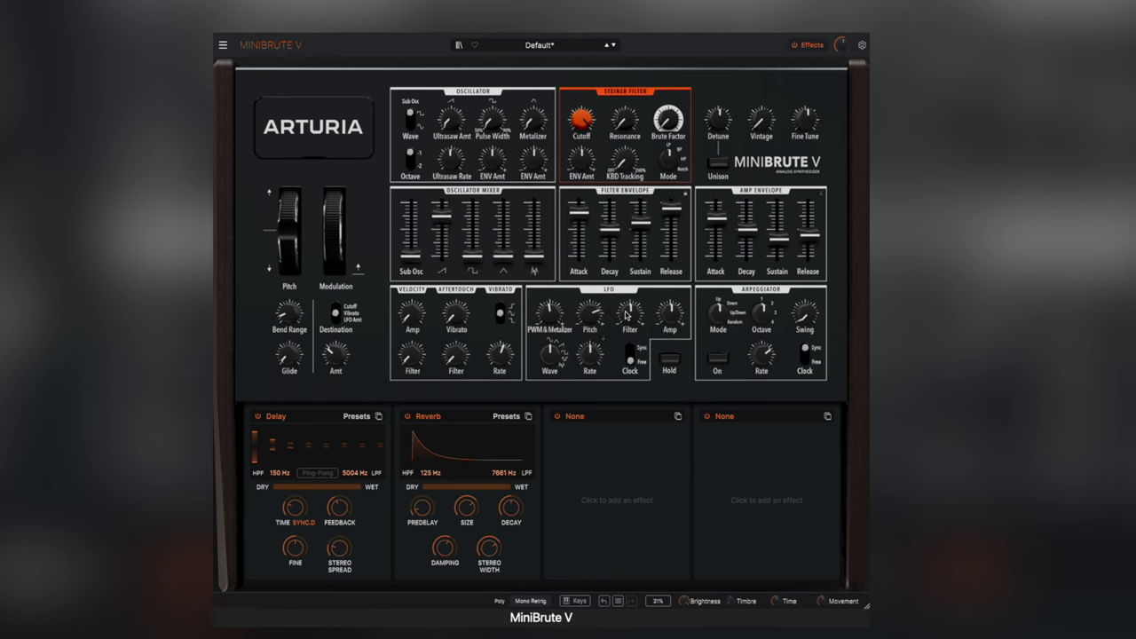
{"action": "left_click_drag", "start_coordinate": [626, 315], "coordinate": [626, 281]}
{"action": "left_click_drag", "start_coordinate": [661, 327], "coordinate": [661, 321]}
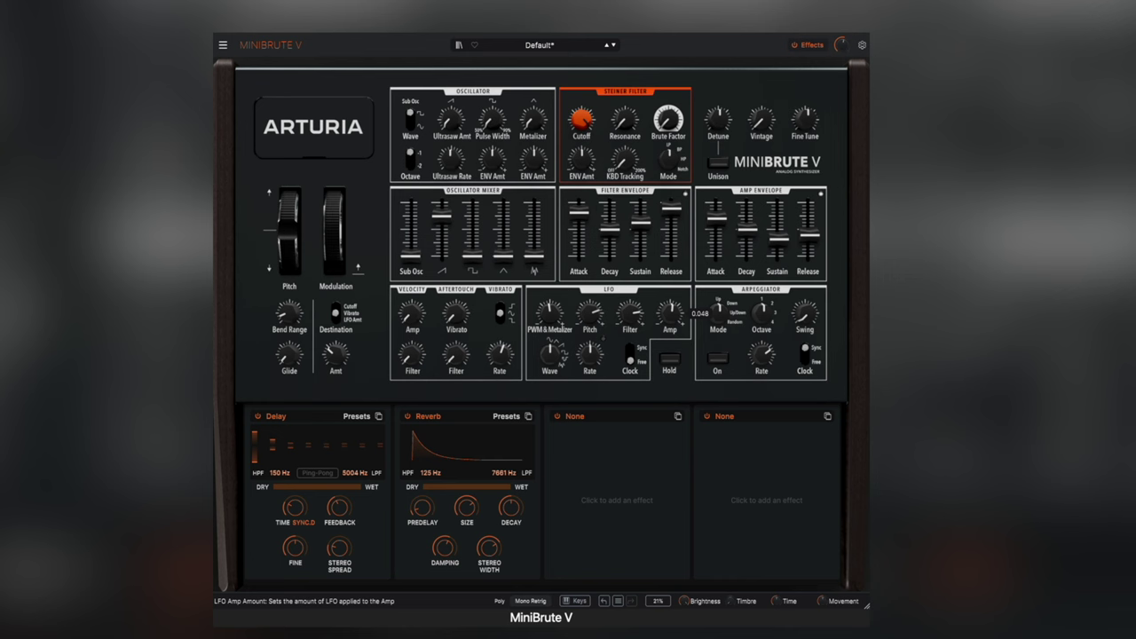
{"action": "mouse_move", "coordinate": [716, 217]}
{"action": "left_mouse_down"}
{"action": "mouse_move", "coordinate": [715, 244]}
{"action": "mouse_move", "coordinate": [716, 209]}
{"action": "mouse_move", "coordinate": [716, 219]}
{"action": "left_mouse_up"}
{"action": "left_click_drag", "start_coordinate": [670, 316], "coordinate": [670, 351]}
Switch the LFO clock to Sync and raise the LFO's synced rate
{"action": "left_click_drag", "start_coordinate": [550, 355], "coordinate": [591, 364]}
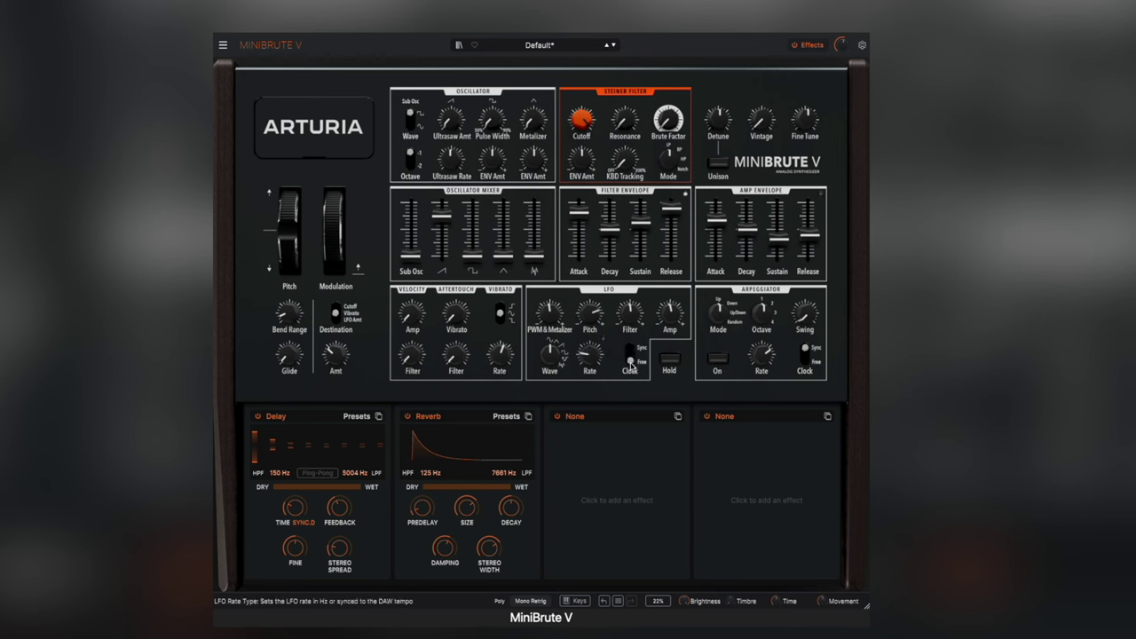
{"action": "left_click", "coordinate": [630, 349]}
{"action": "left_click", "coordinate": [587, 355]}
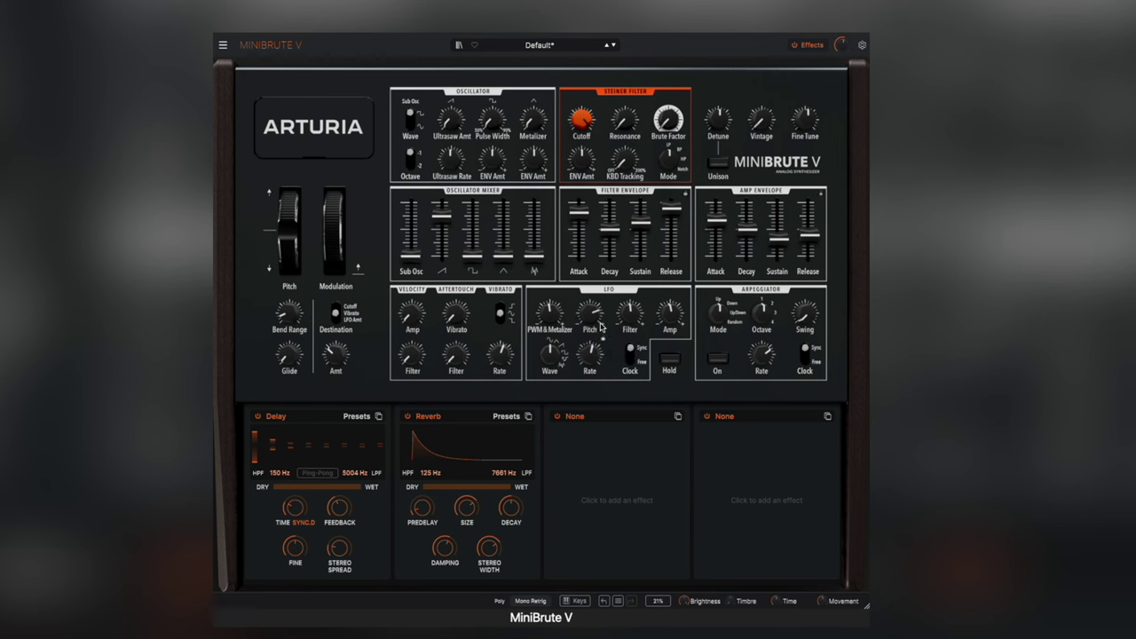
{"action": "left_click_drag", "start_coordinate": [590, 354], "coordinate": [587, 335]}
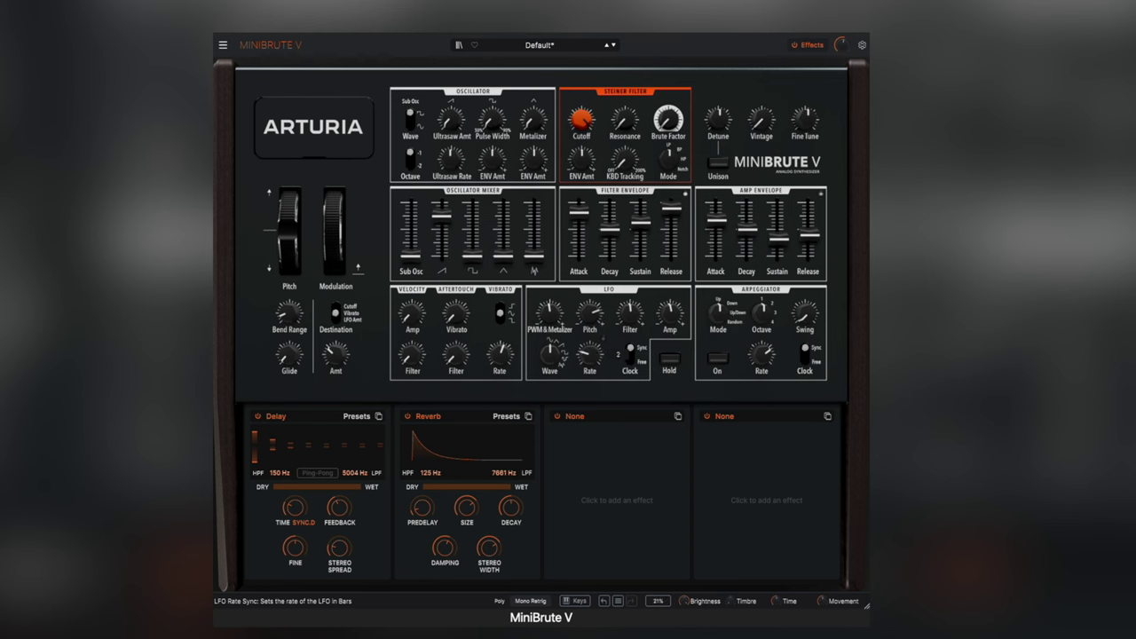
{"action": "left_click_drag", "start_coordinate": [590, 353], "coordinate": [589, 311]}
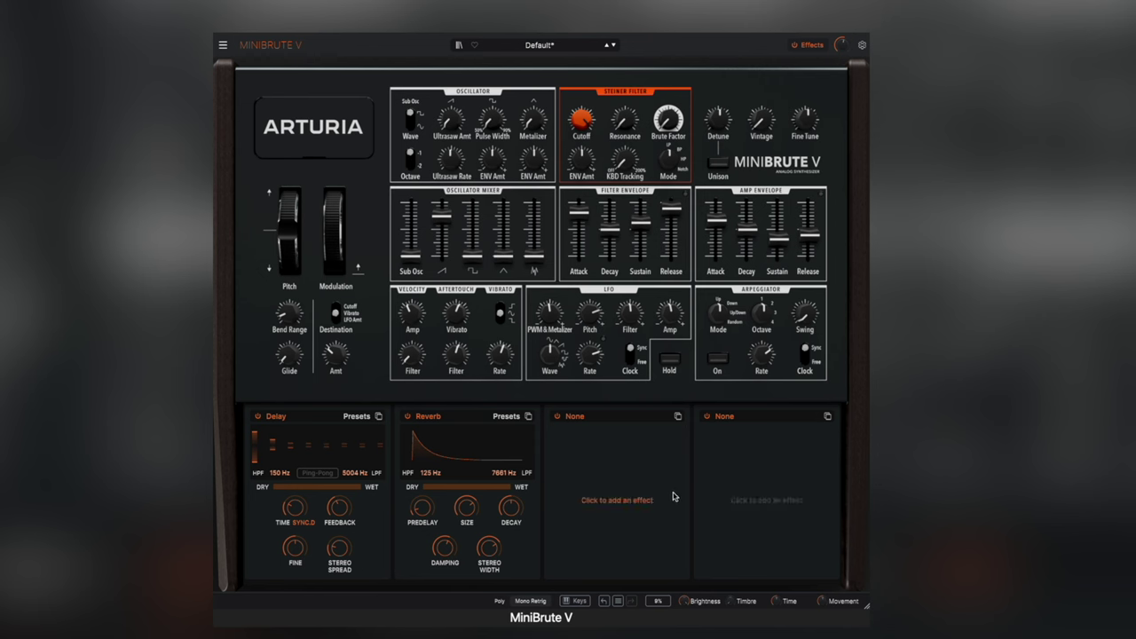
Check the effect types available for the first slot, and add a Reverb in the empty third slot
{"action": "left_click", "coordinate": [295, 419]}
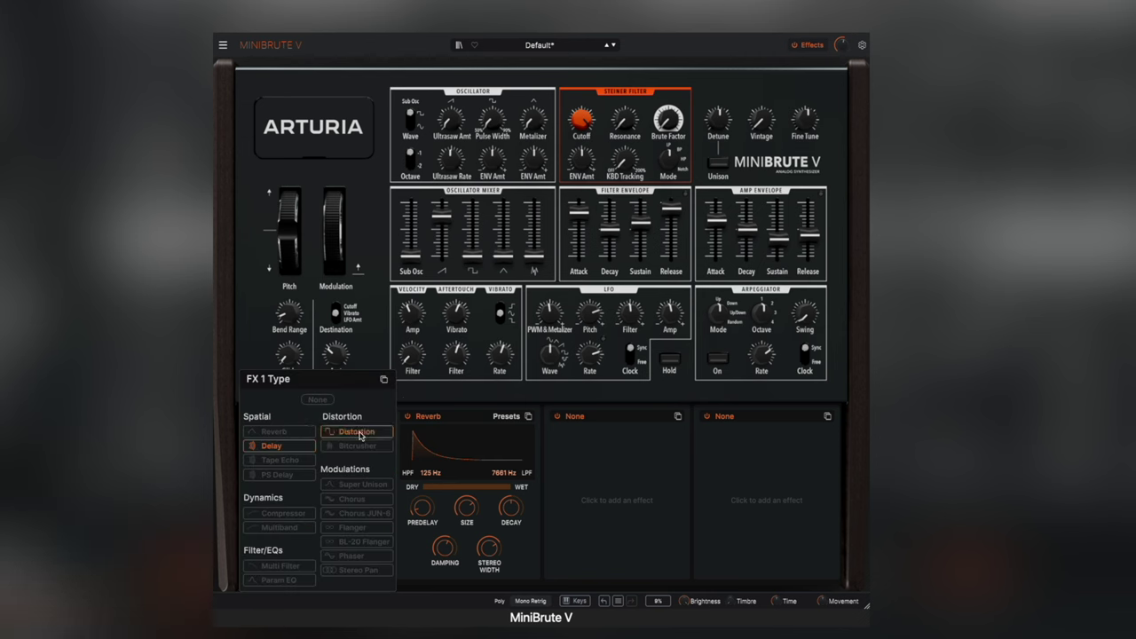
{"action": "left_click", "coordinate": [573, 452]}
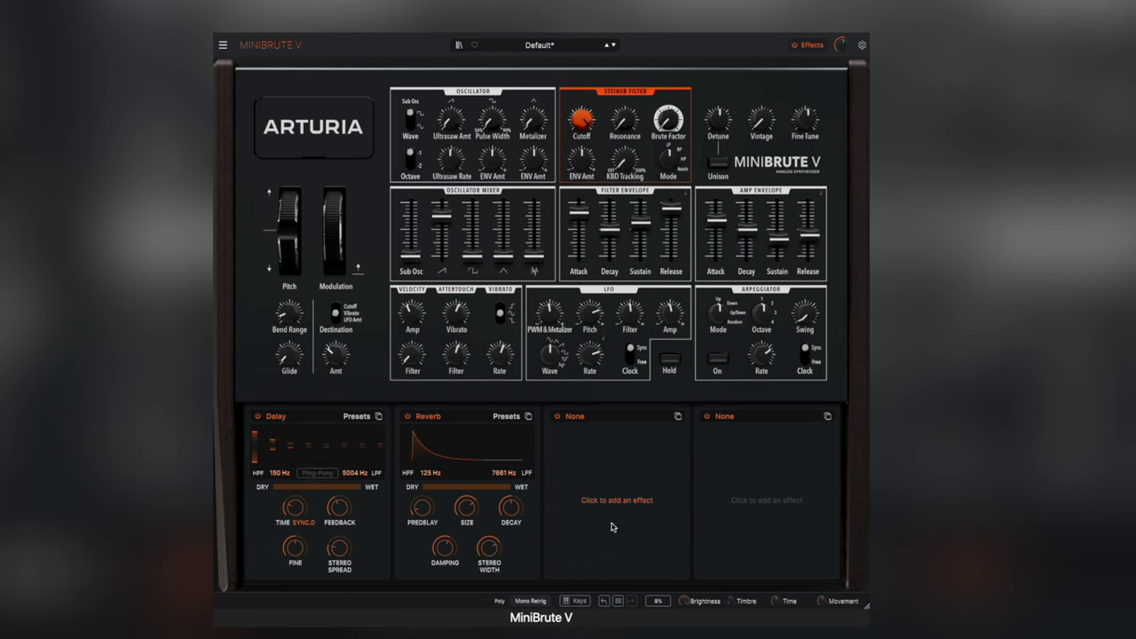
{"action": "left_click", "coordinate": [618, 503]}
{"action": "left_click", "coordinate": [575, 432]}
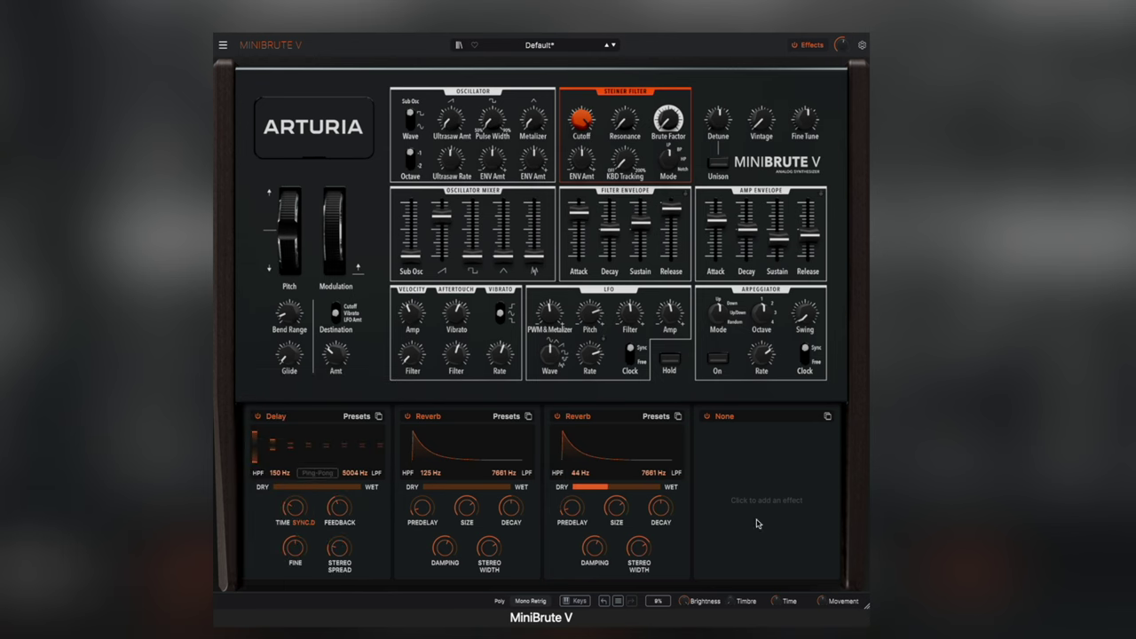
Add a Flanger in the fourth effect slot and load its Soft preset
{"action": "left_click", "coordinate": [783, 503]}
{"action": "left_click", "coordinate": [789, 530]}
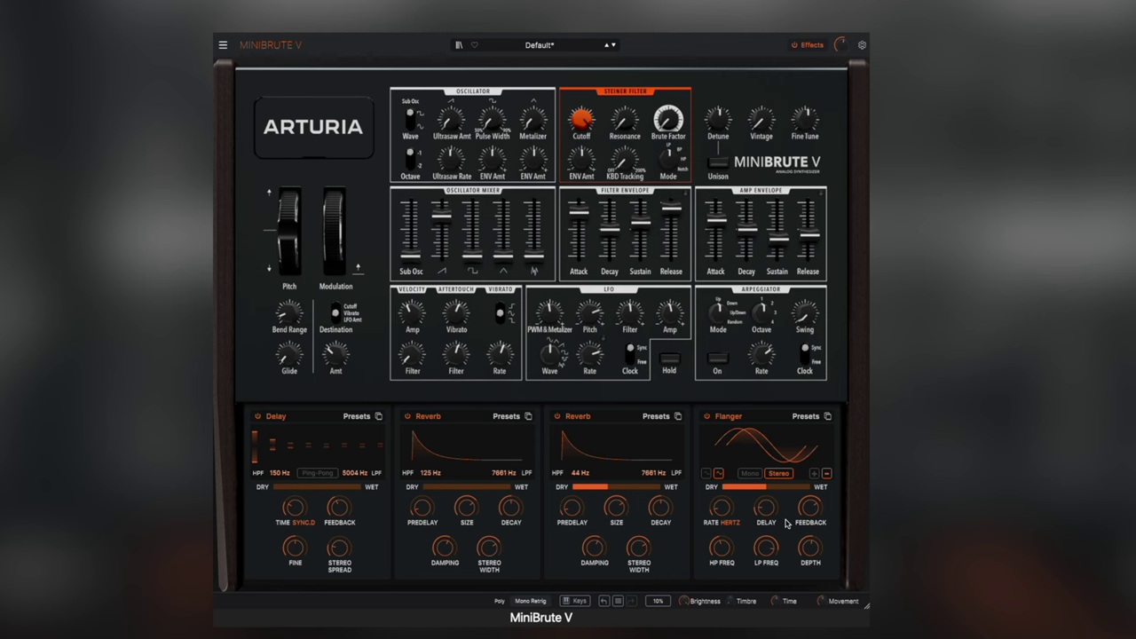
{"action": "left_click", "coordinate": [806, 417]}
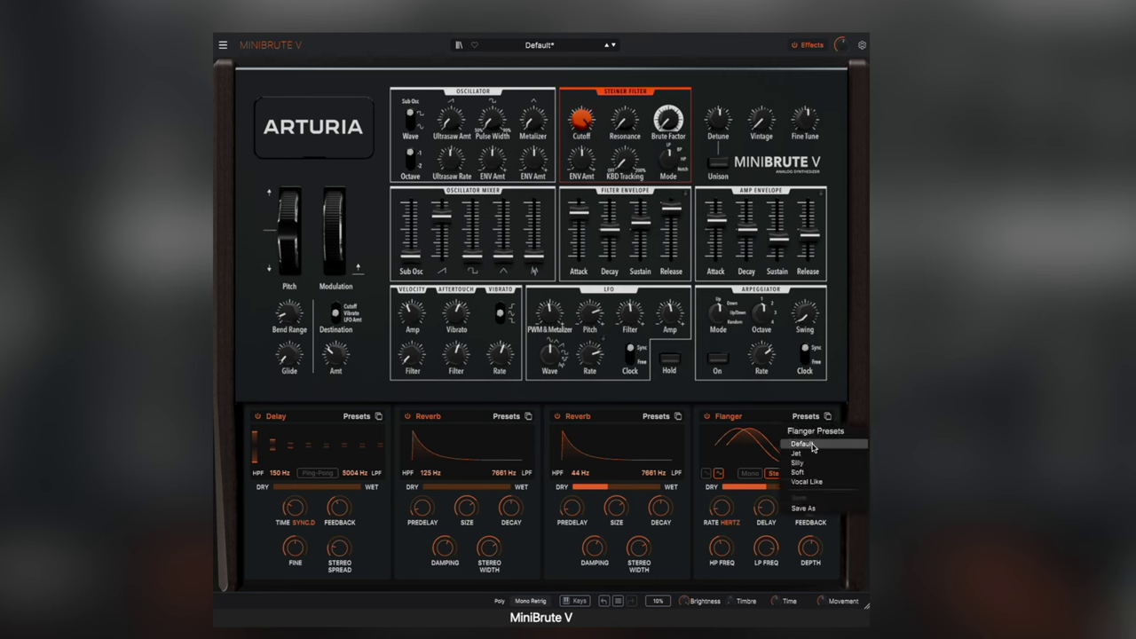
{"action": "left_click", "coordinate": [799, 472]}
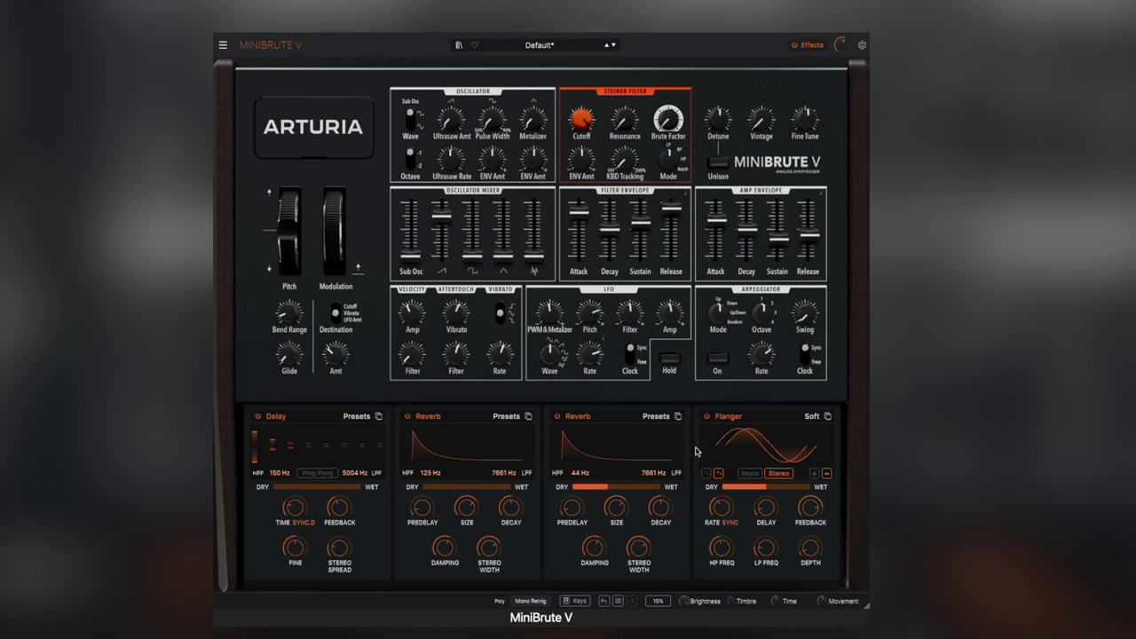
Turn on Unison, toggling it off and on again to compare the sound
{"action": "left_click", "coordinate": [720, 167]}
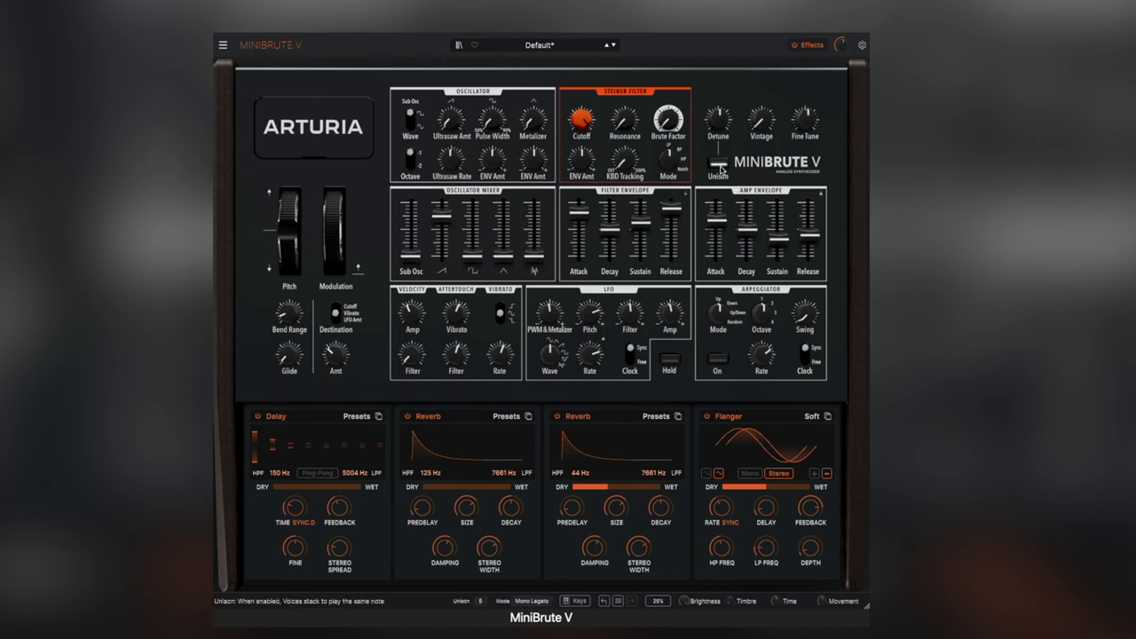
{"action": "left_click", "coordinate": [720, 167]}
{"action": "left_click", "coordinate": [726, 169]}
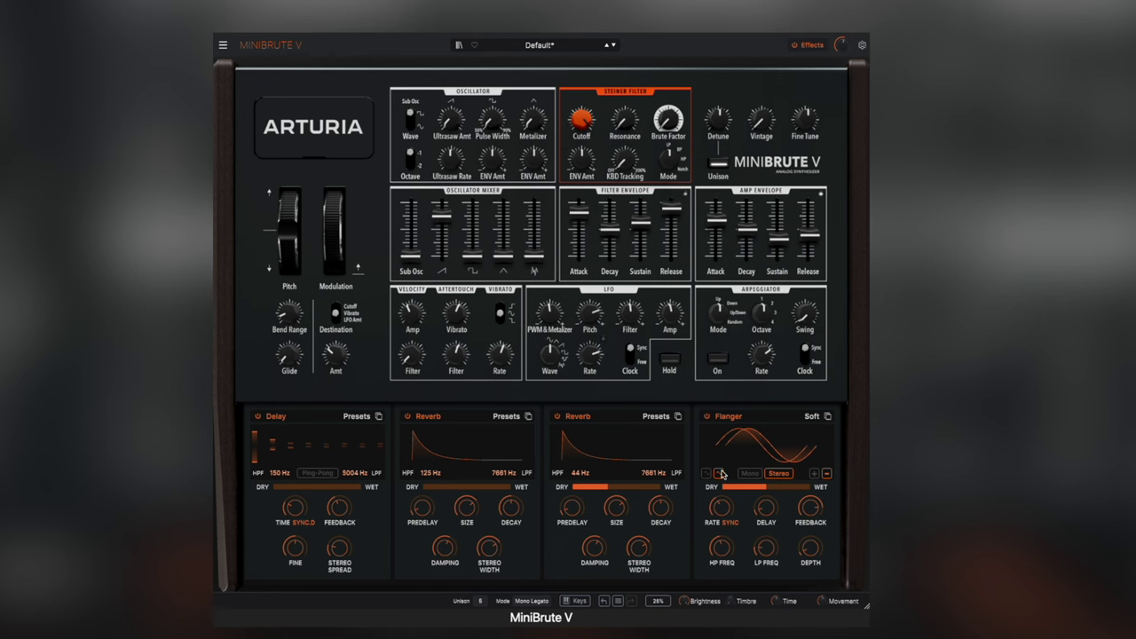
Switch off all four effects individually, and turn the Flanger and the third-slot Reverb back on
{"action": "left_click", "coordinate": [558, 416]}
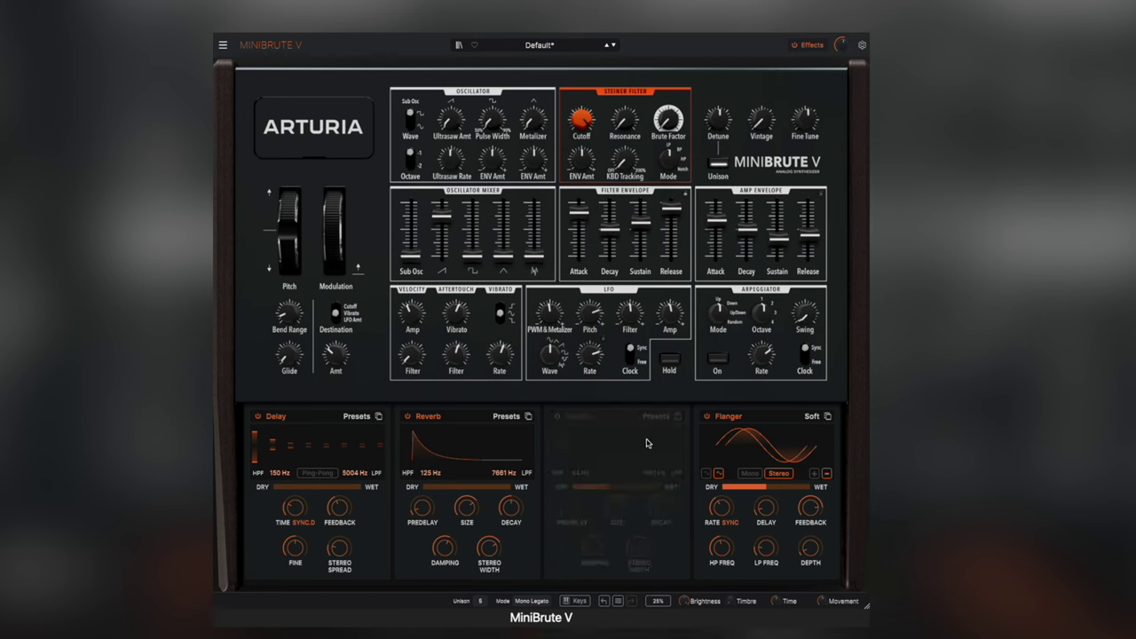
{"action": "left_click", "coordinate": [408, 416]}
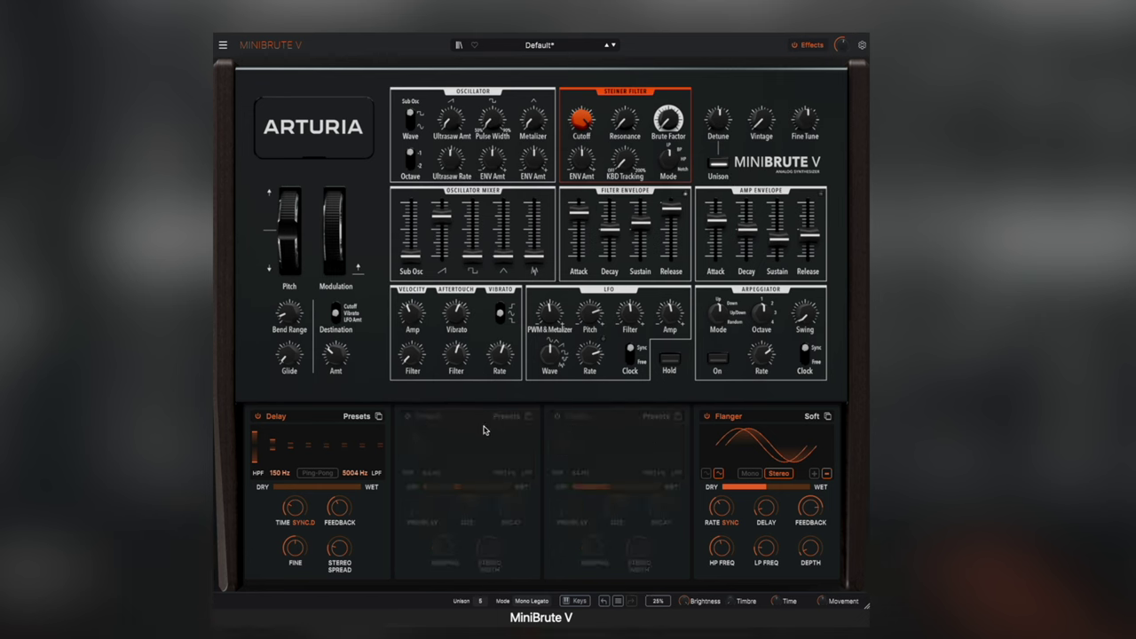
{"action": "left_click", "coordinate": [256, 417]}
{"action": "left_click", "coordinate": [706, 416]}
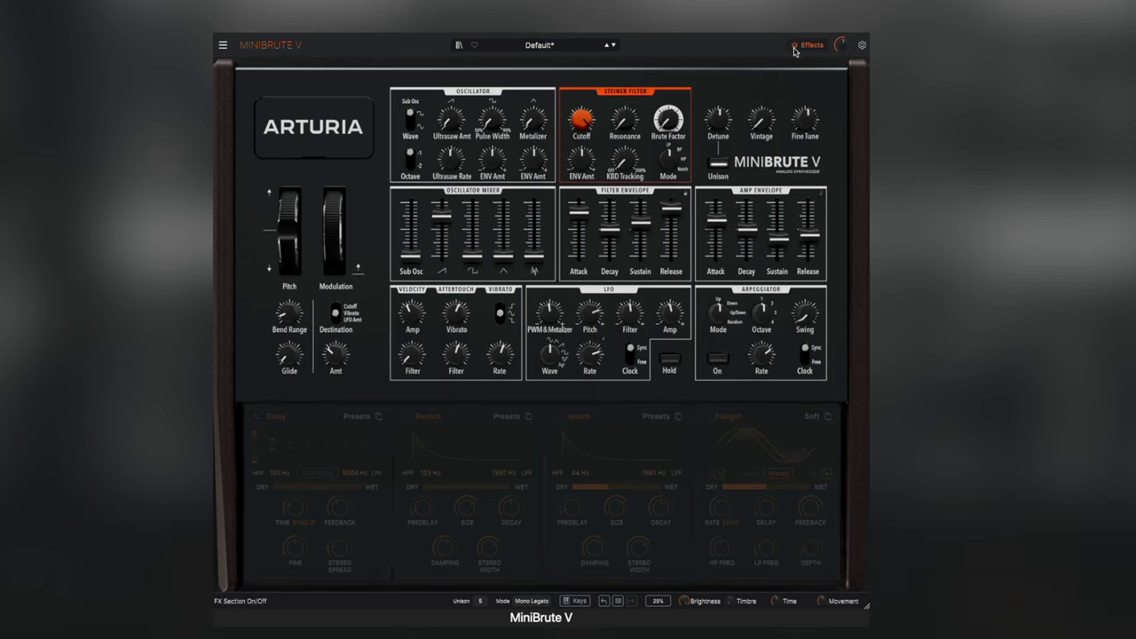
{"action": "left_click", "coordinate": [706, 417]}
{"action": "left_click", "coordinate": [557, 416]}
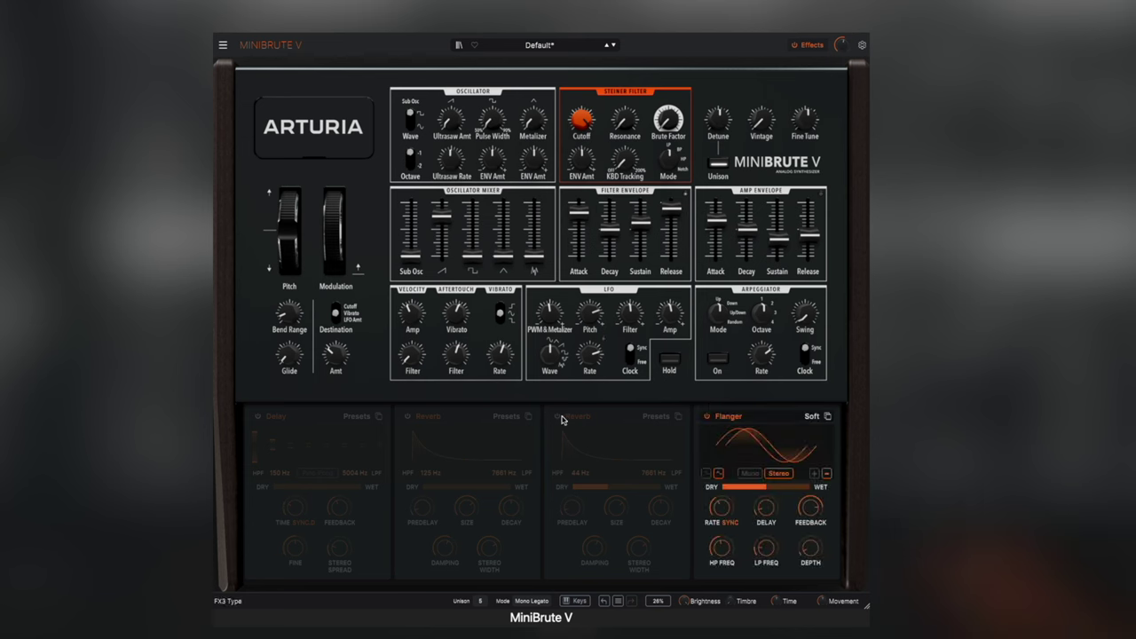
Switch off the whole effects section and turn off Unison
{"action": "left_click", "coordinate": [795, 46]}
{"action": "left_click", "coordinate": [795, 45]}
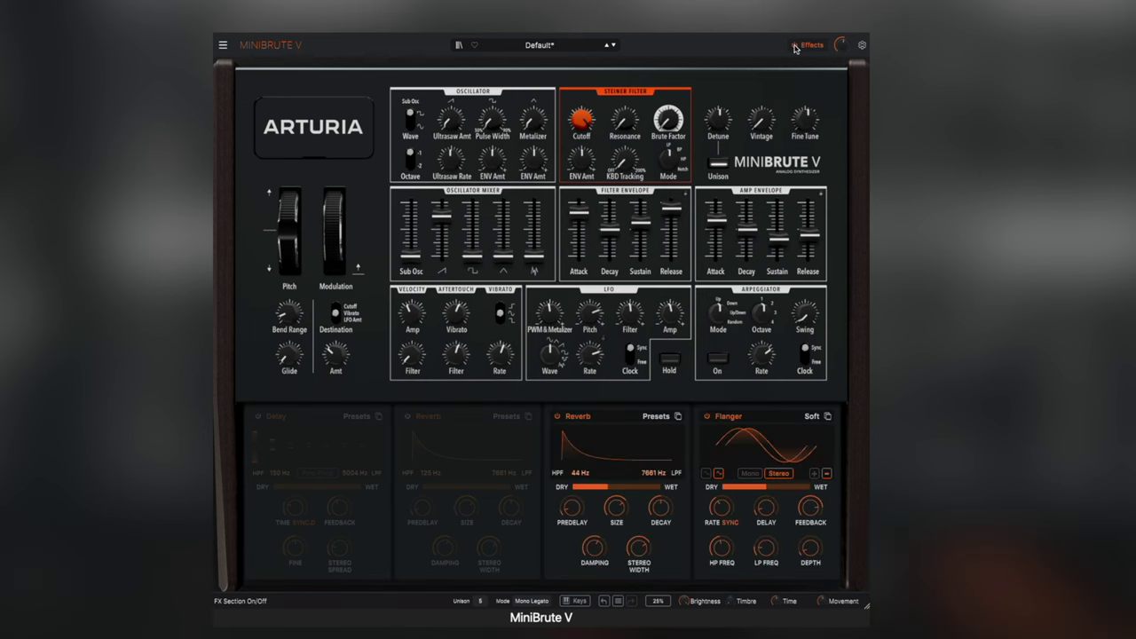
{"action": "left_click", "coordinate": [795, 45]}
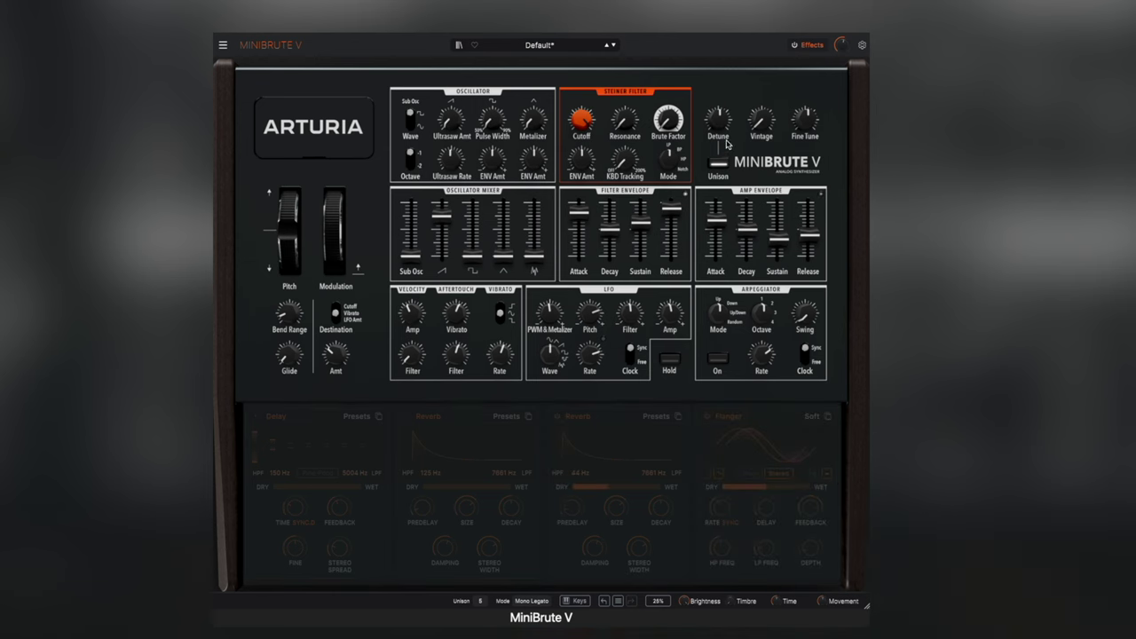
{"action": "left_click", "coordinate": [718, 165]}
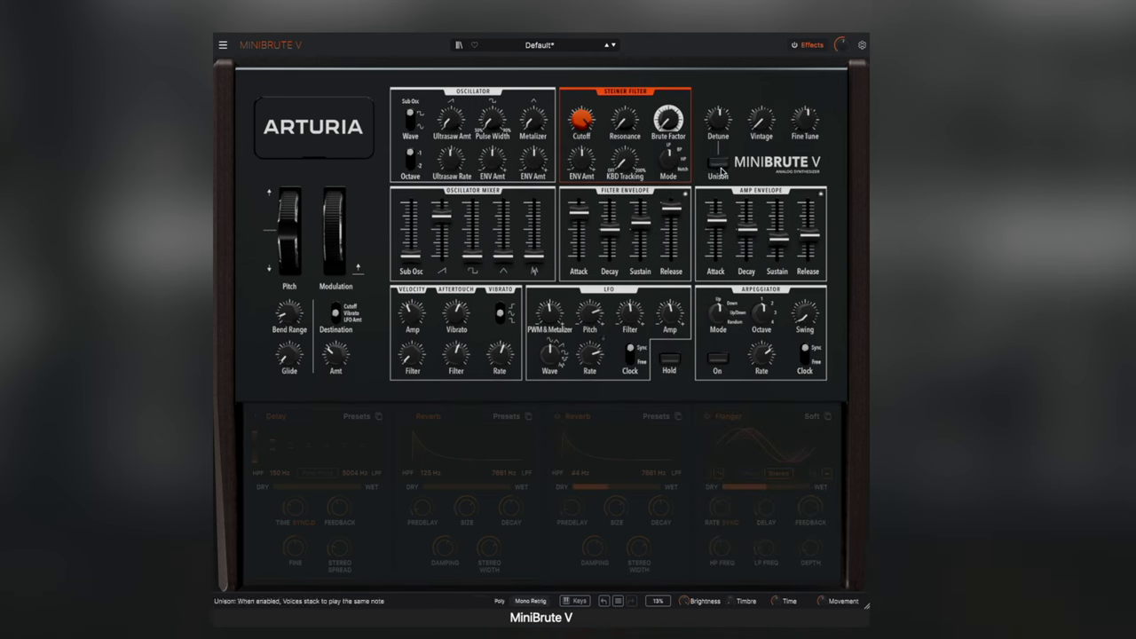
Turn on Unison and try out the Detune and Vintage controls
{"action": "left_click", "coordinate": [717, 167]}
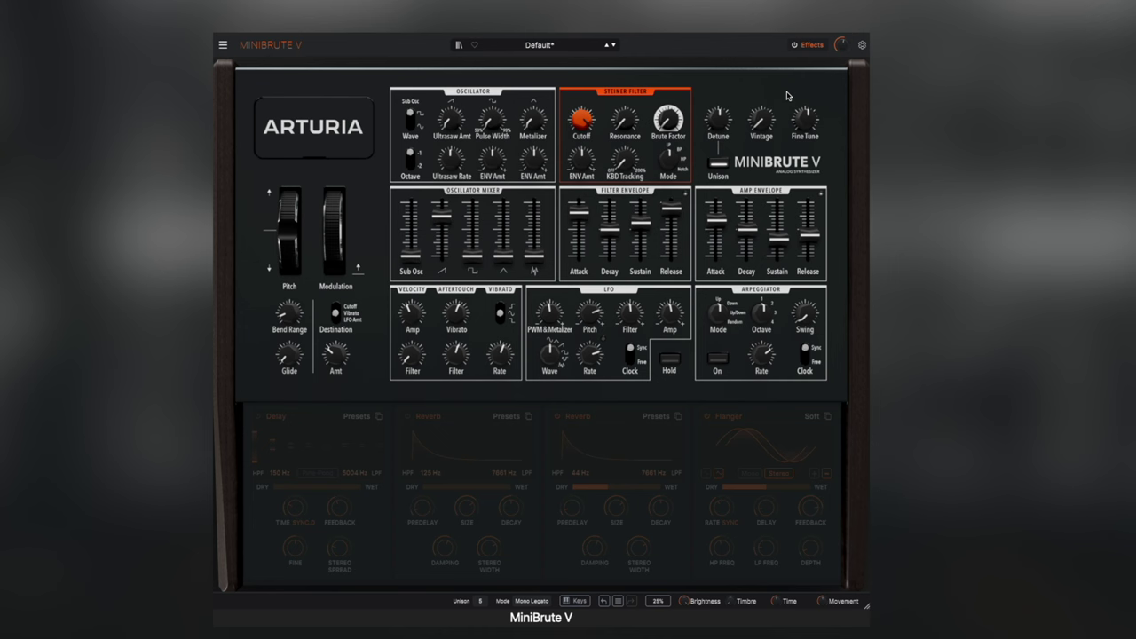
{"action": "left_click_drag", "start_coordinate": [718, 125], "coordinate": [764, 88]}
{"action": "left_click_drag", "start_coordinate": [766, 134], "coordinate": [804, 118]}
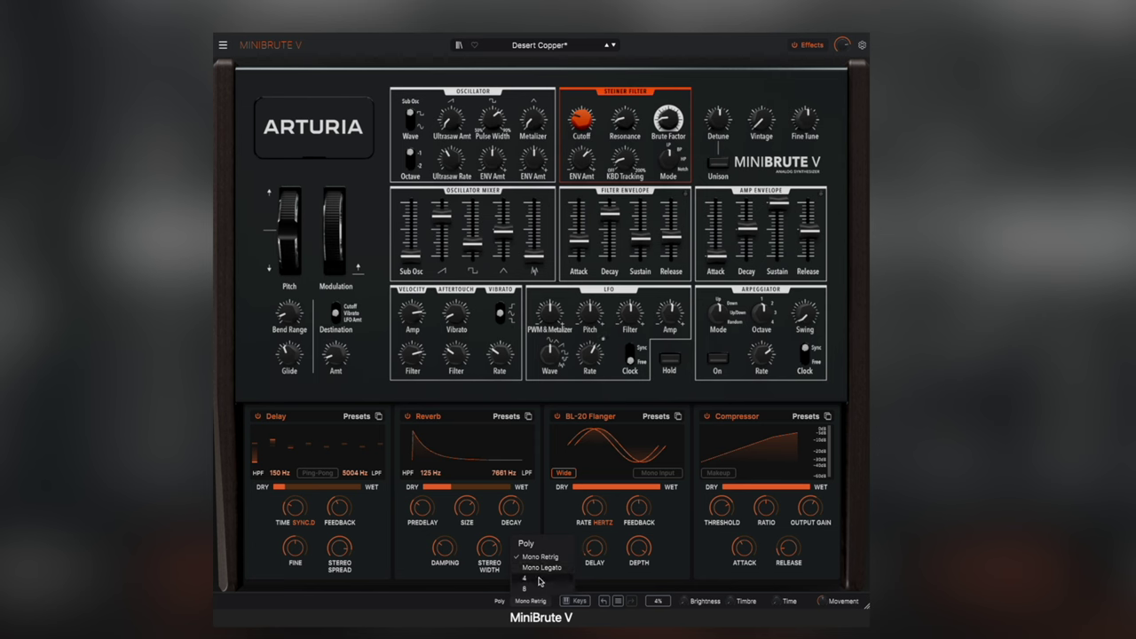
Set the polyphony to 4 voices and show the playable on-screen keyboard in place of the effects section
{"action": "left_click", "coordinate": [538, 579]}
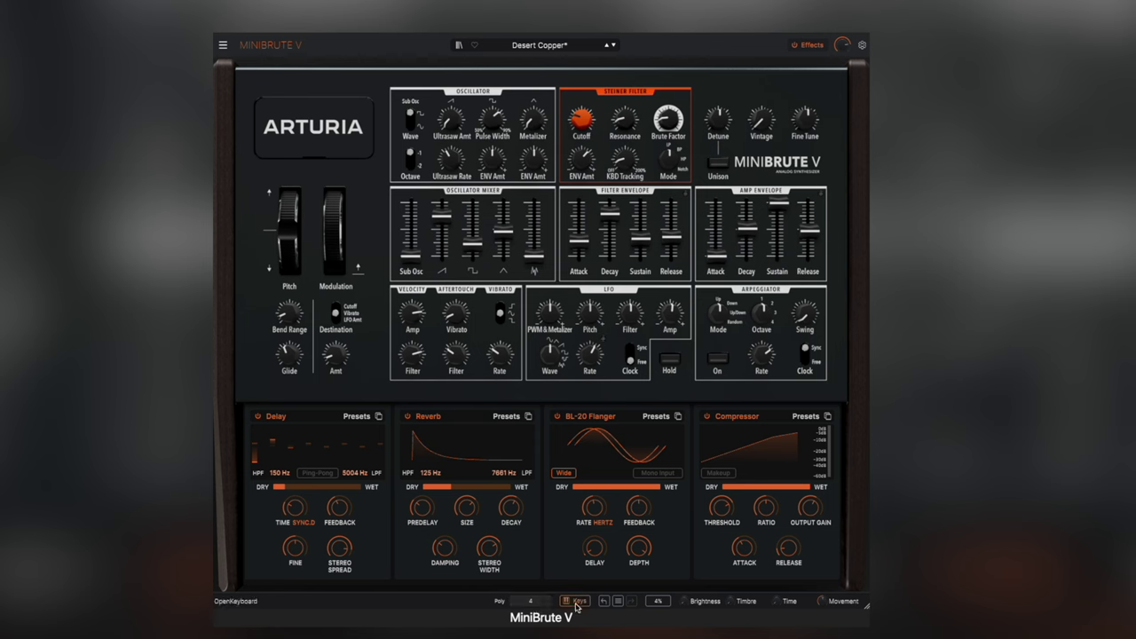
{"action": "left_click", "coordinate": [577, 604]}
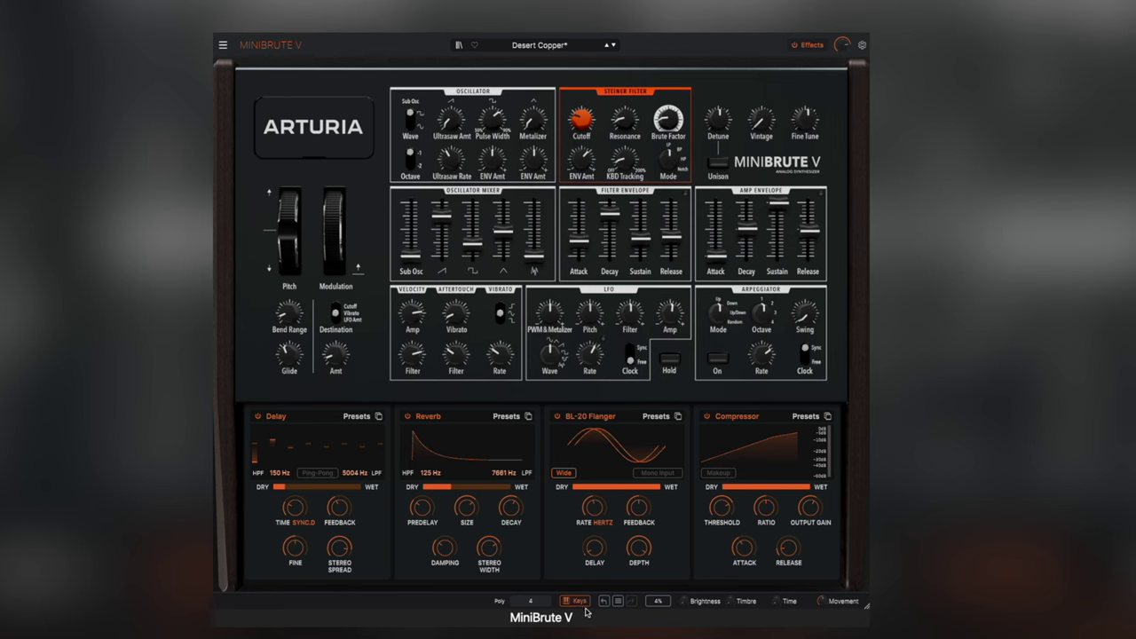
{"action": "left_click", "coordinate": [812, 45]}
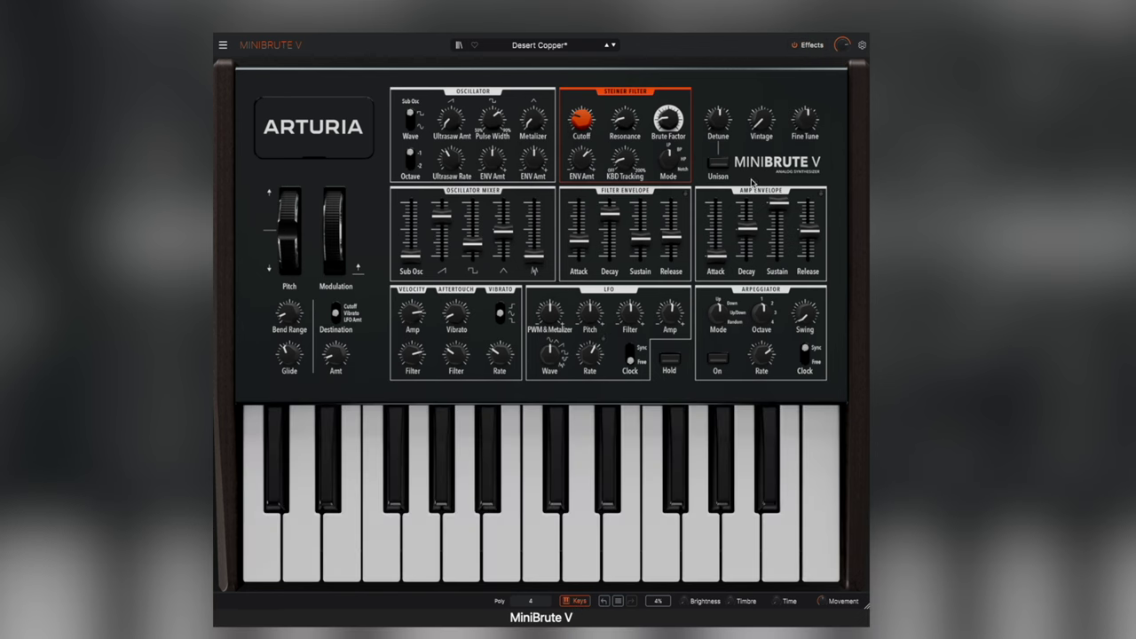
{"action": "left_click", "coordinate": [537, 557]}
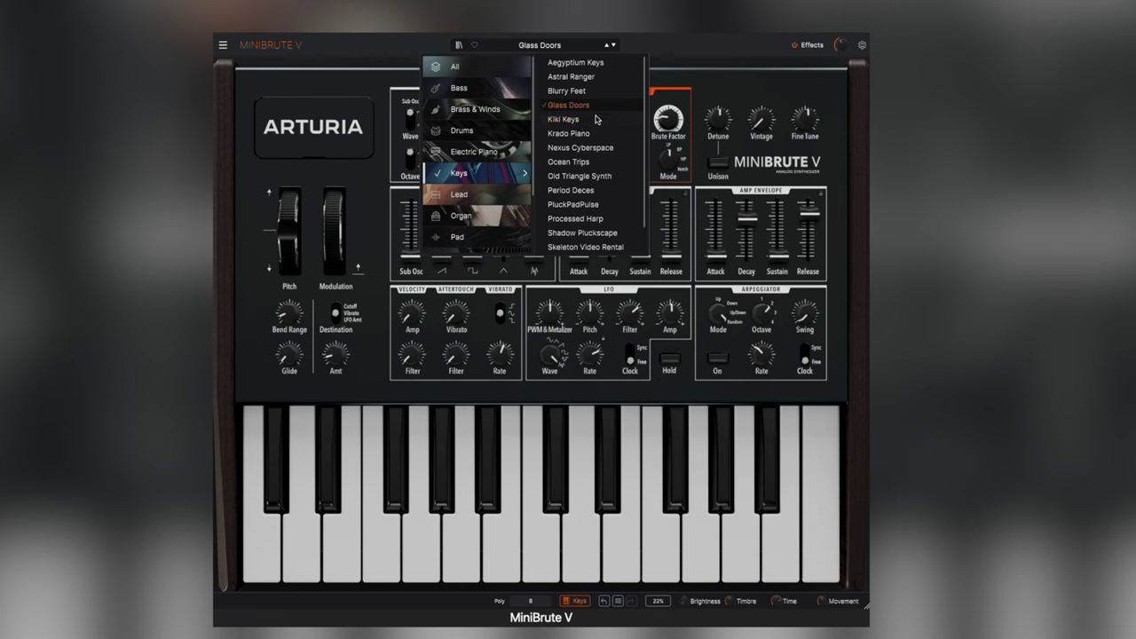
Audition presets from the Keys category, including Nexus Cyberspace and Shadow Pluckscape
{"action": "left_click", "coordinate": [581, 146]}
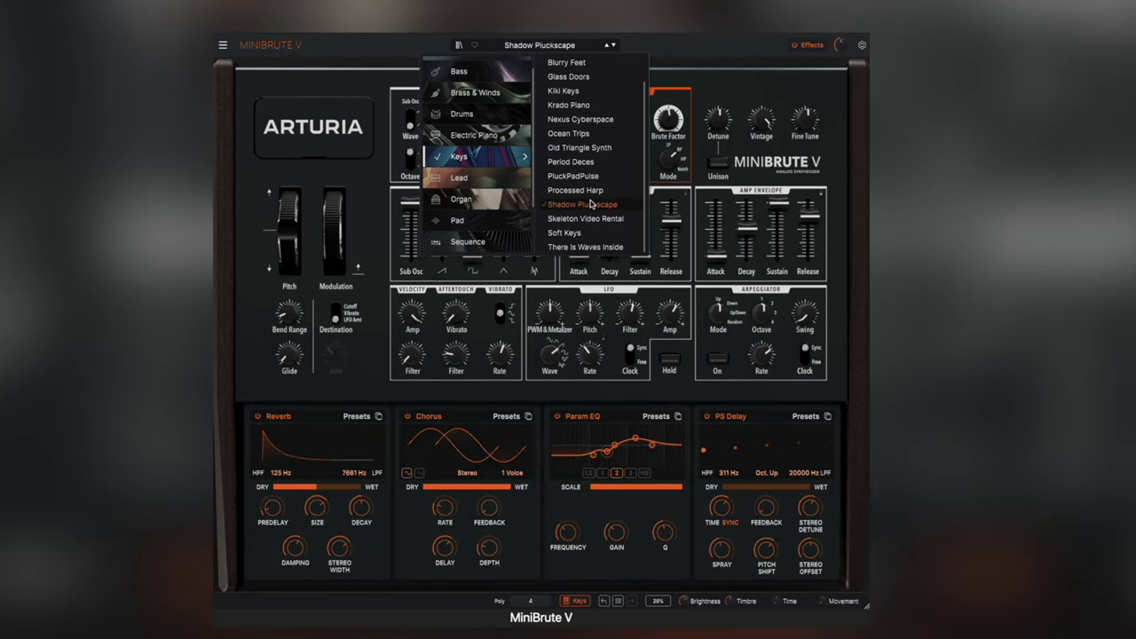
{"action": "scroll", "coordinate": [579, 110], "scroll_direction": "up", "scroll_amount": 1}
{"action": "left_click", "coordinate": [579, 106]}
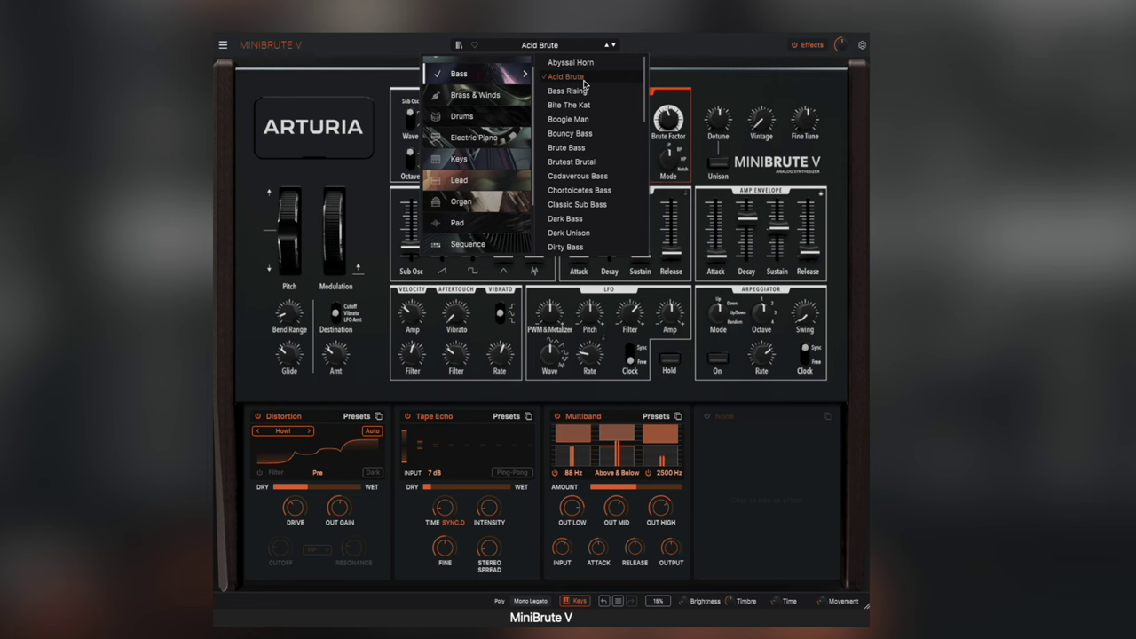
Audition the Boogie Man and Trap Bass presets from the Bass category
{"action": "left_click", "coordinate": [568, 120]}
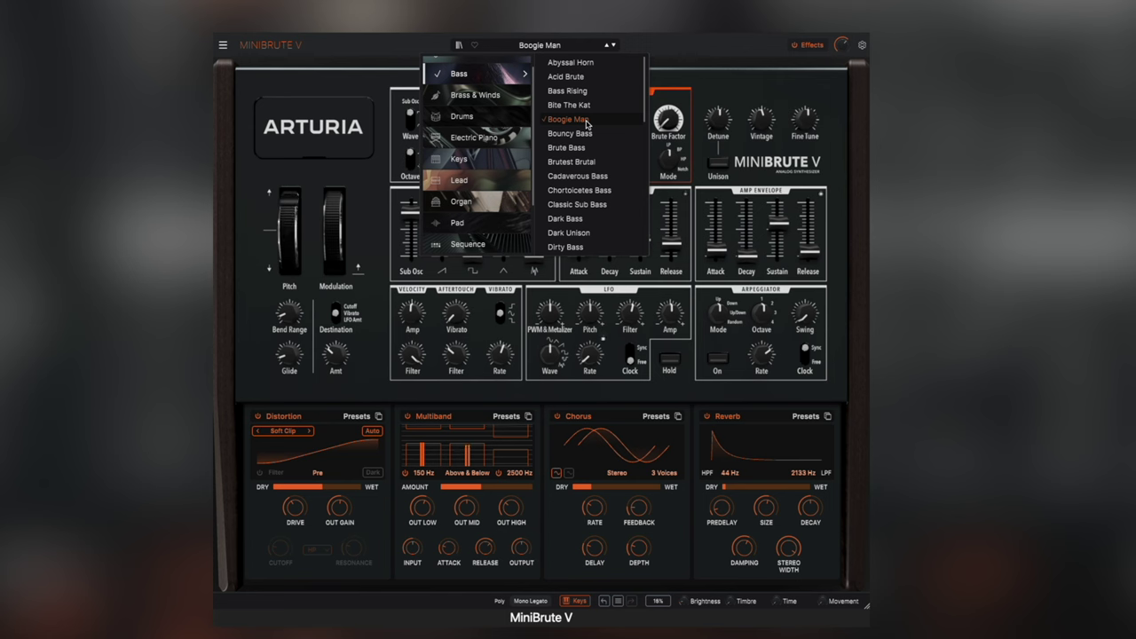
{"action": "scroll", "coordinate": [586, 178], "scroll_direction": "down", "scroll_amount": 10}
{"action": "left_click", "coordinate": [581, 218]}
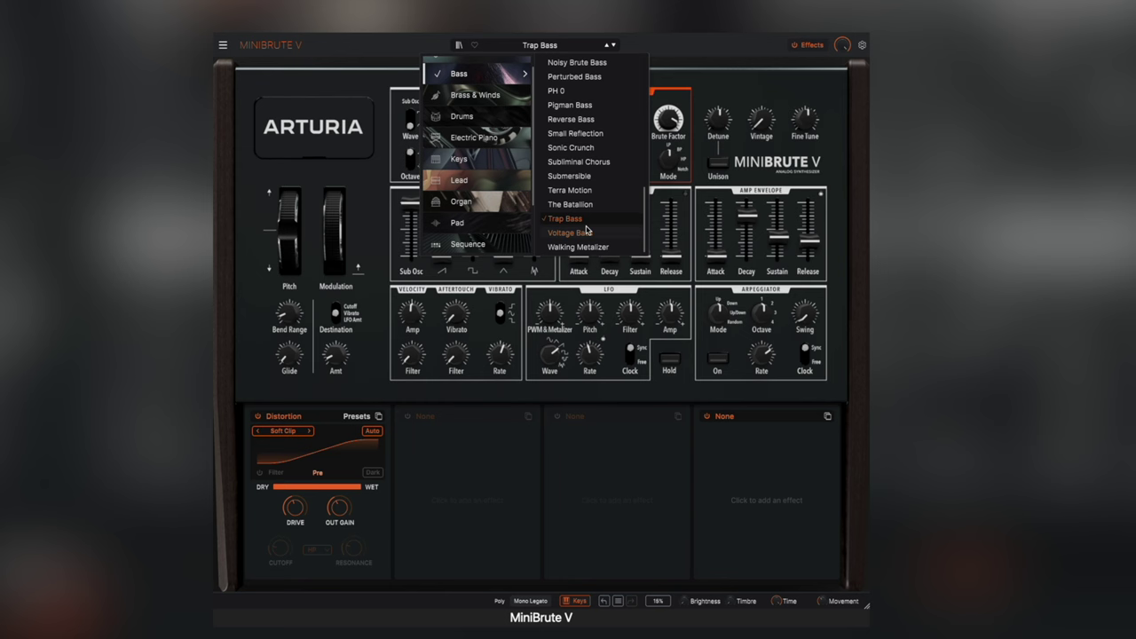
Load the Frozen Echoes preset from Brass & Winds, followed by Vaisseau Mere from the Lead category
{"action": "mouse_move", "coordinate": [475, 95]}
{"action": "left_click", "coordinate": [601, 77]}
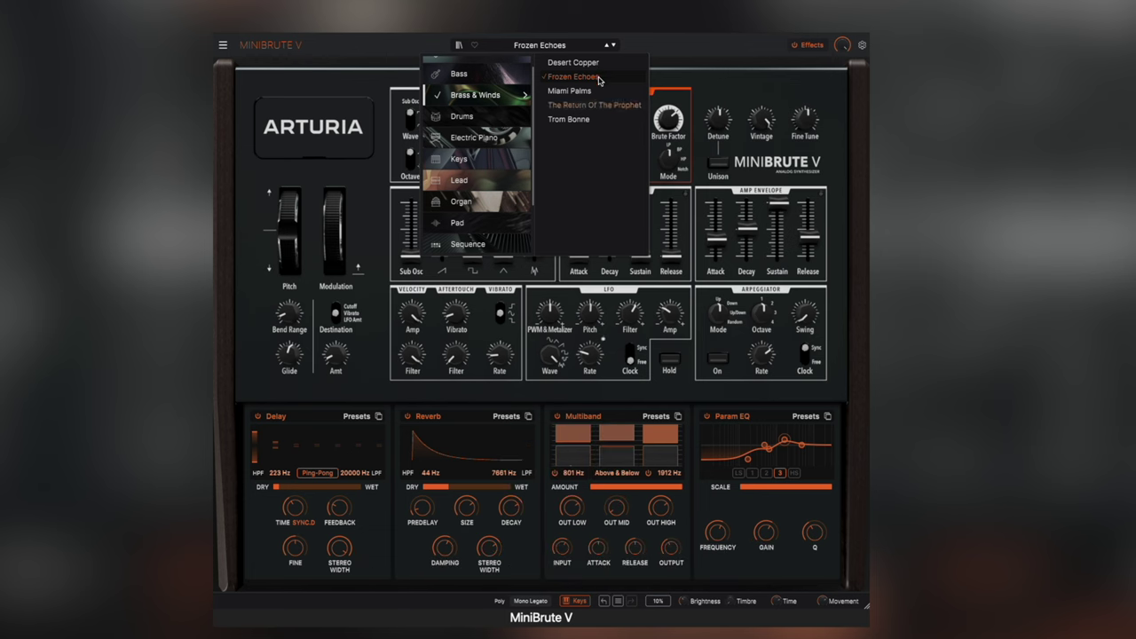
{"action": "left_click", "coordinate": [573, 232]}
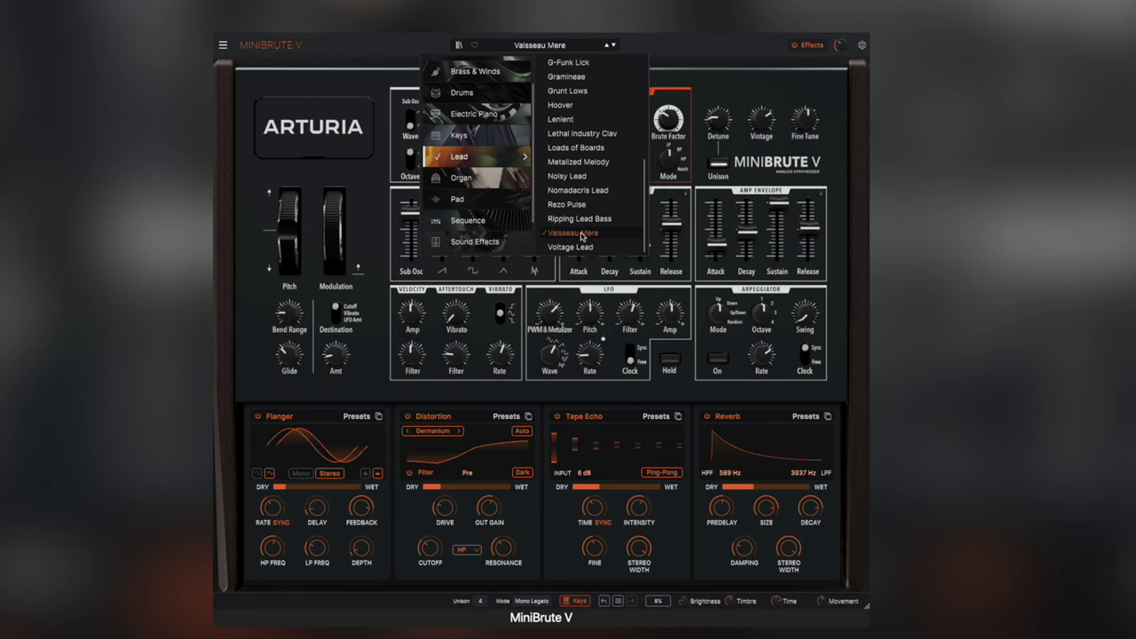
Audition the Aliens, Backlands Arp and Berlin Snowfall presets from the Sequence category
{"action": "left_click", "coordinate": [468, 220]}
{"action": "left_click", "coordinate": [561, 77]}
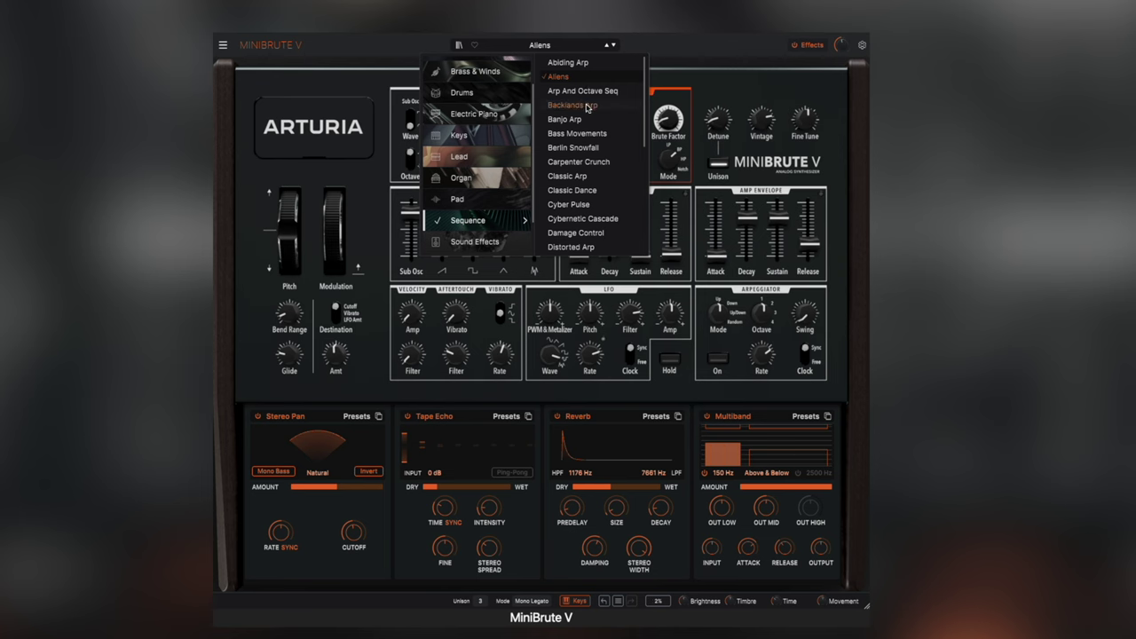
{"action": "left_click", "coordinate": [584, 105]}
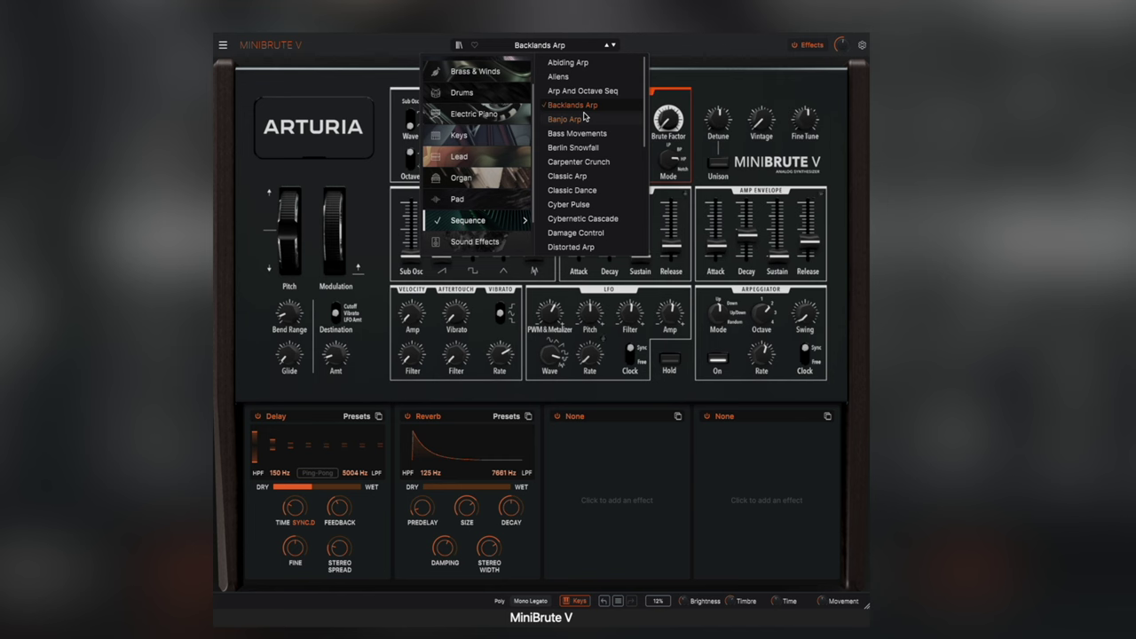
{"action": "scroll", "coordinate": [586, 120], "scroll_direction": "down", "scroll_amount": 1}
{"action": "left_click", "coordinate": [591, 125]}
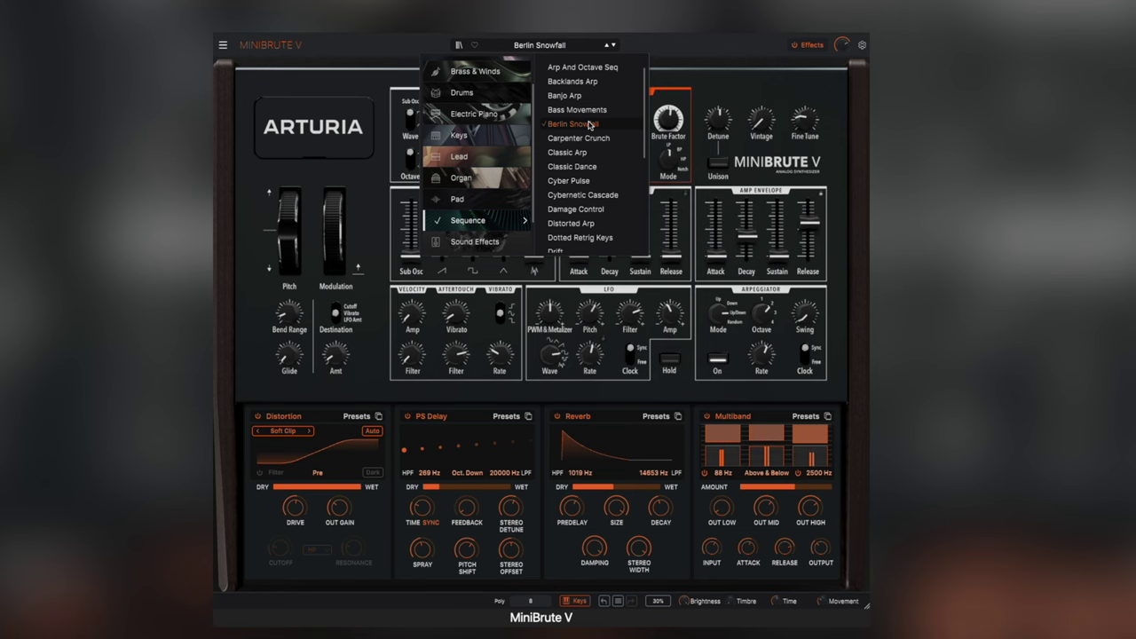
Audition the Sequence presets Damage Control, EVA 237, Neon Matrix and Slice Quintessence
{"action": "scroll", "coordinate": [588, 134], "scroll_direction": "down", "scroll_amount": 1}
{"action": "left_click", "coordinate": [584, 158]}
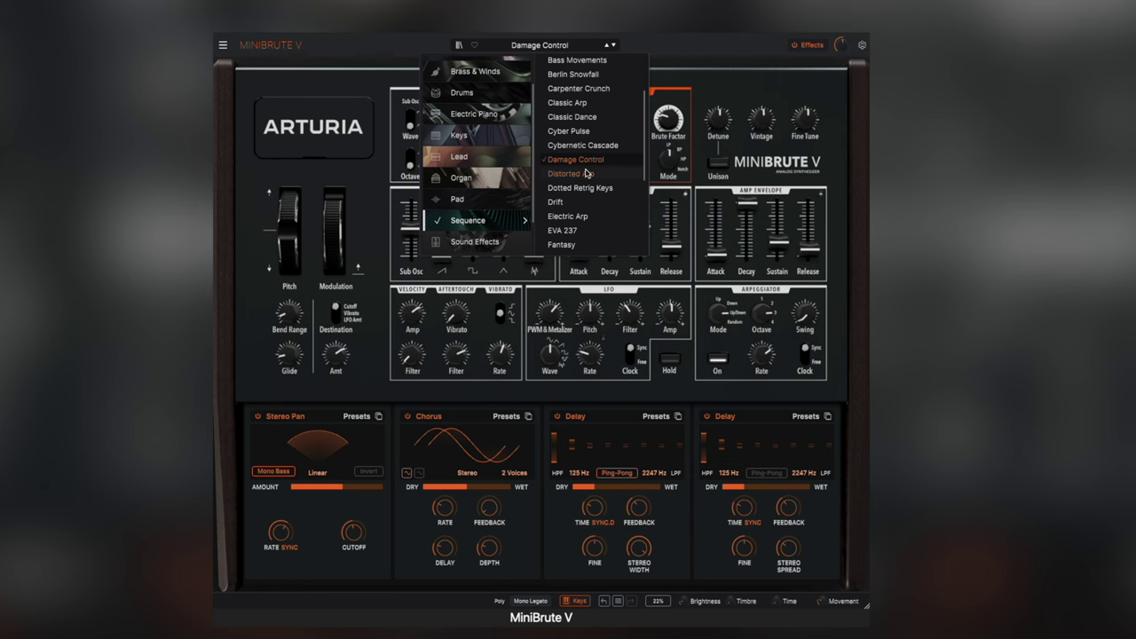
{"action": "scroll", "coordinate": [586, 178], "scroll_direction": "down", "scroll_amount": 1}
{"action": "left_click", "coordinate": [584, 205]}
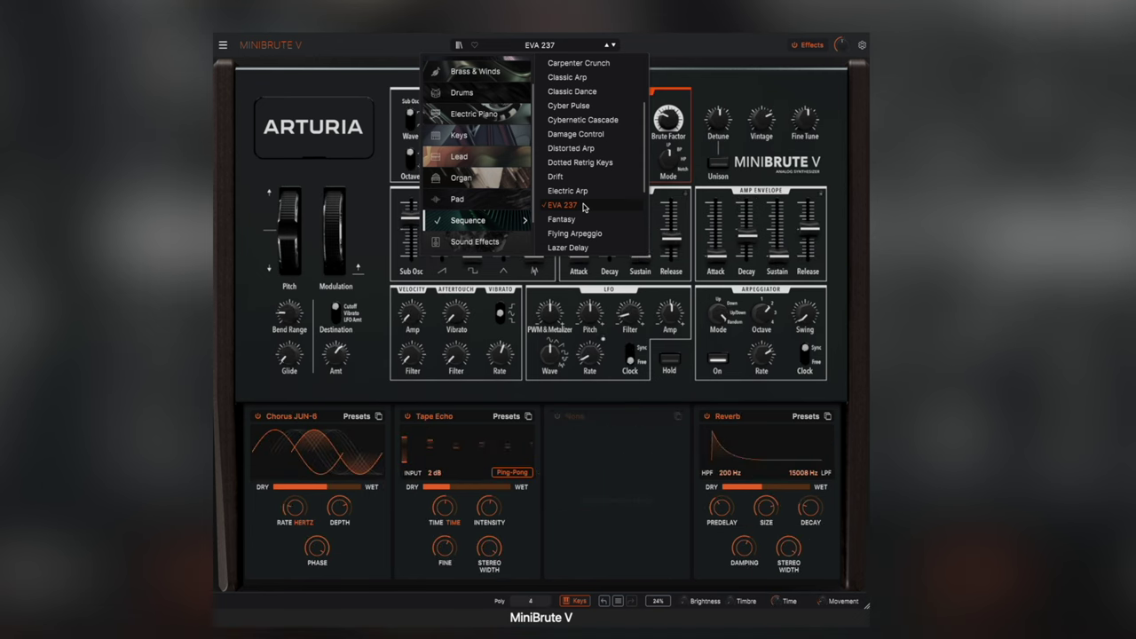
{"action": "scroll", "coordinate": [584, 207], "scroll_direction": "down", "scroll_amount": 3}
{"action": "left_click", "coordinate": [585, 215]}
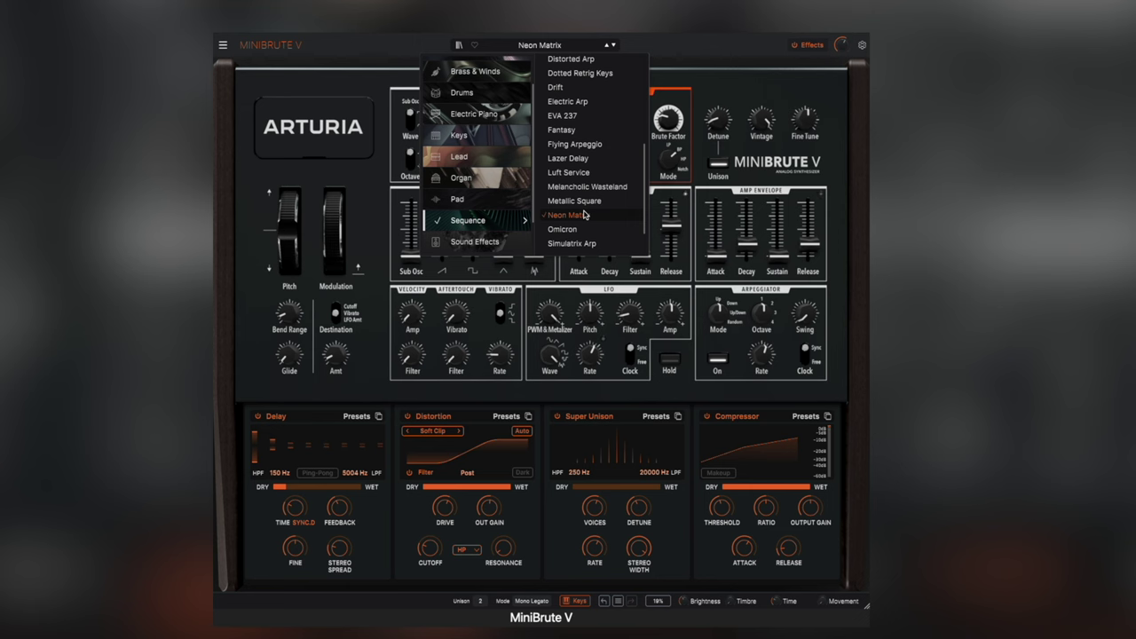
{"action": "scroll", "coordinate": [585, 215], "scroll_direction": "down", "scroll_amount": 2}
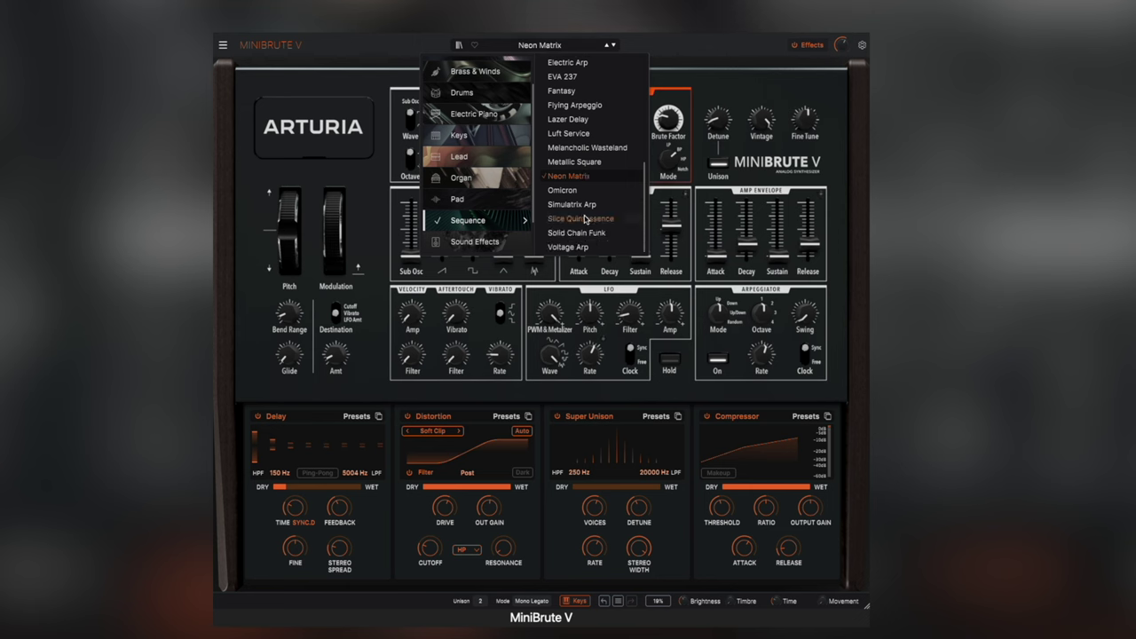
{"action": "left_click", "coordinate": [585, 219]}
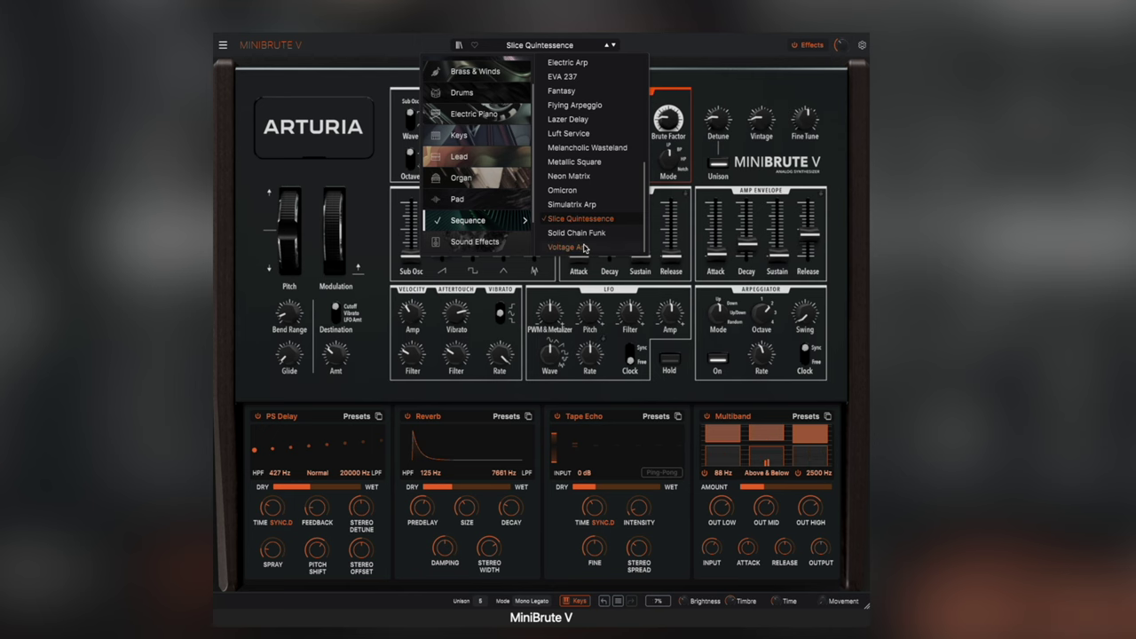
Audition the Limpid Drop and S&H Aliasing presets from the Sound Effects category
{"action": "mouse_move", "coordinate": [480, 242]}
{"action": "left_click", "coordinate": [602, 134]}
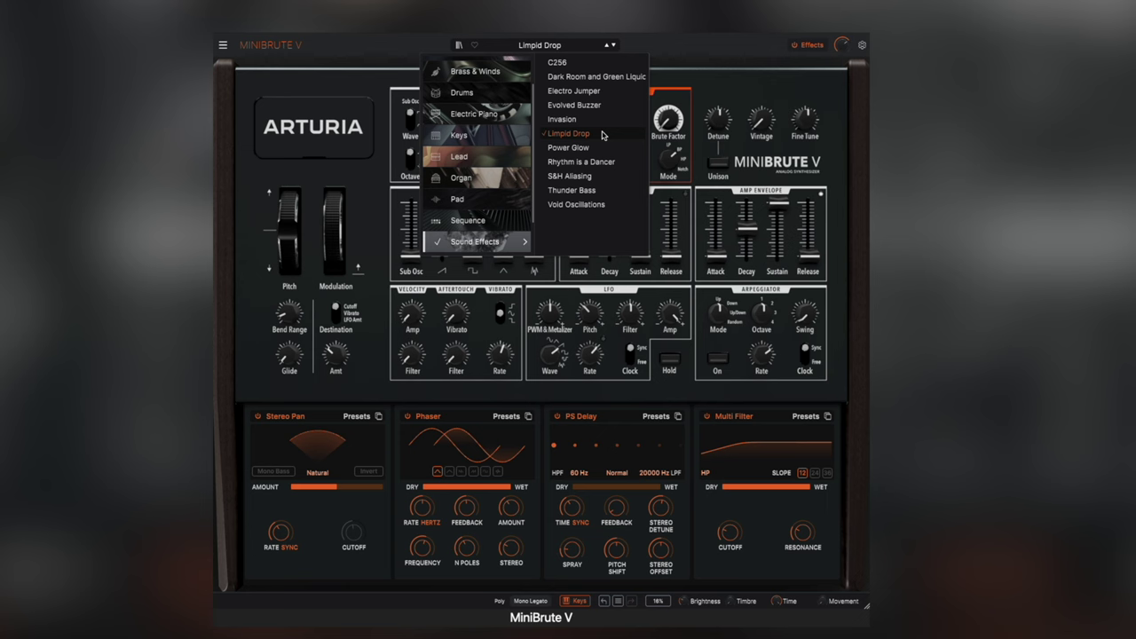
{"action": "left_click", "coordinate": [583, 176]}
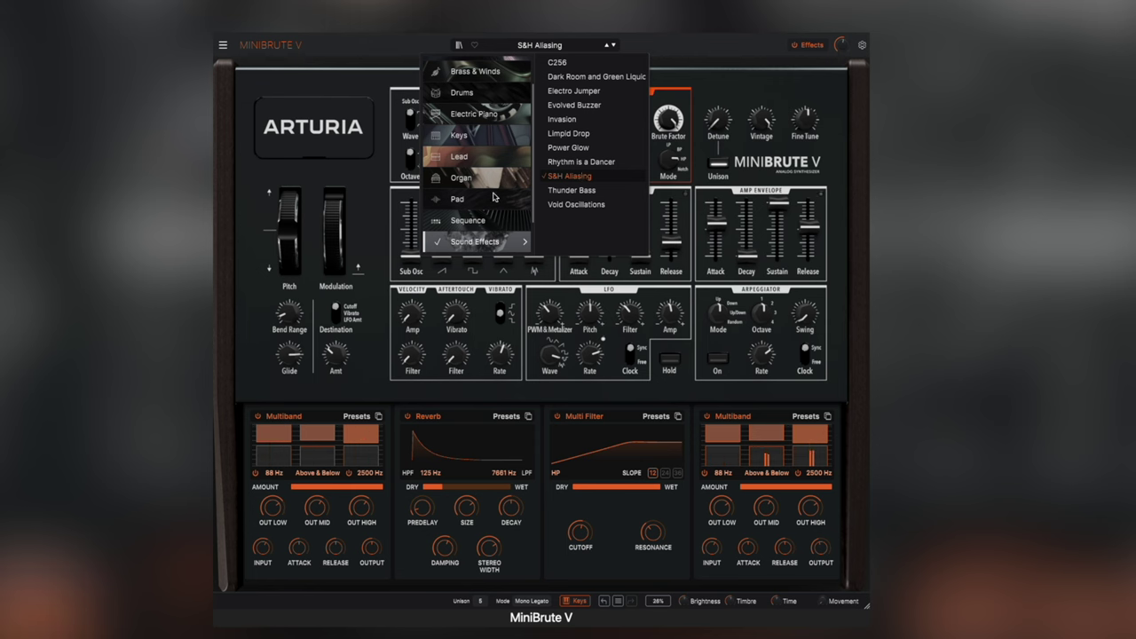
Load the Brute Solina preset from the Strings category
{"action": "scroll", "coordinate": [464, 199], "scroll_direction": "down", "scroll_amount": 2}
{"action": "left_click", "coordinate": [463, 220]}
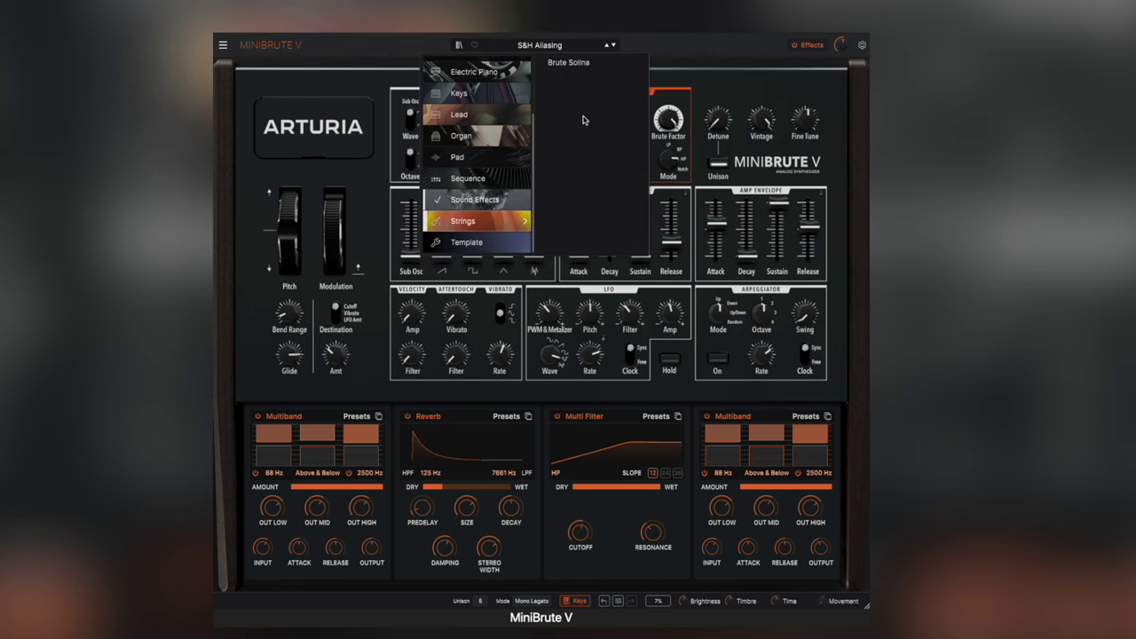
{"action": "left_click", "coordinate": [573, 64]}
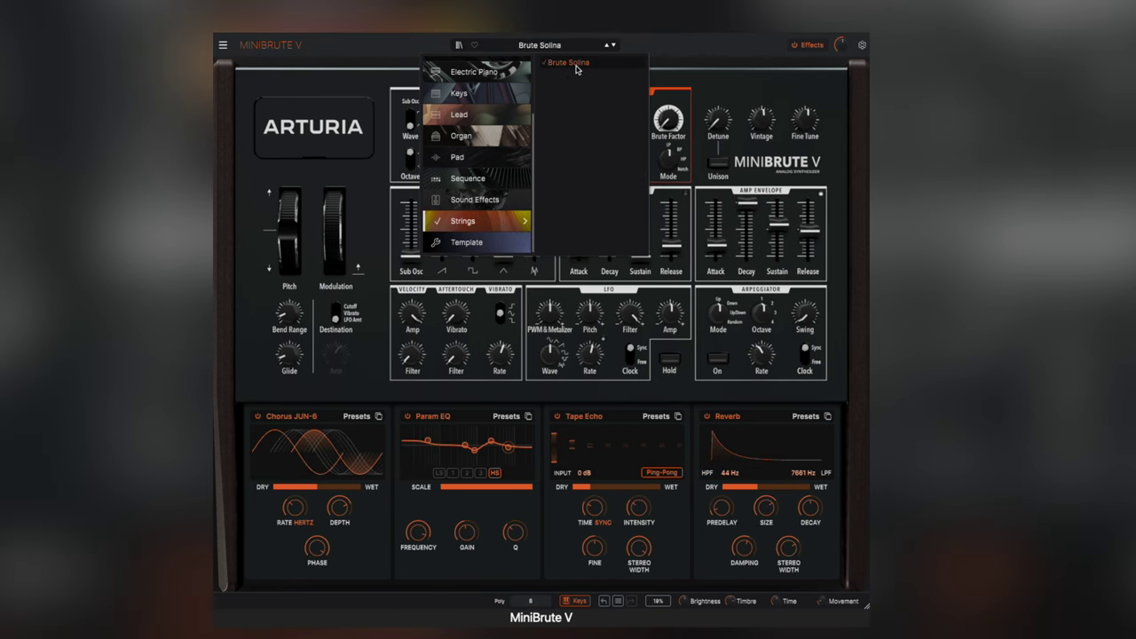